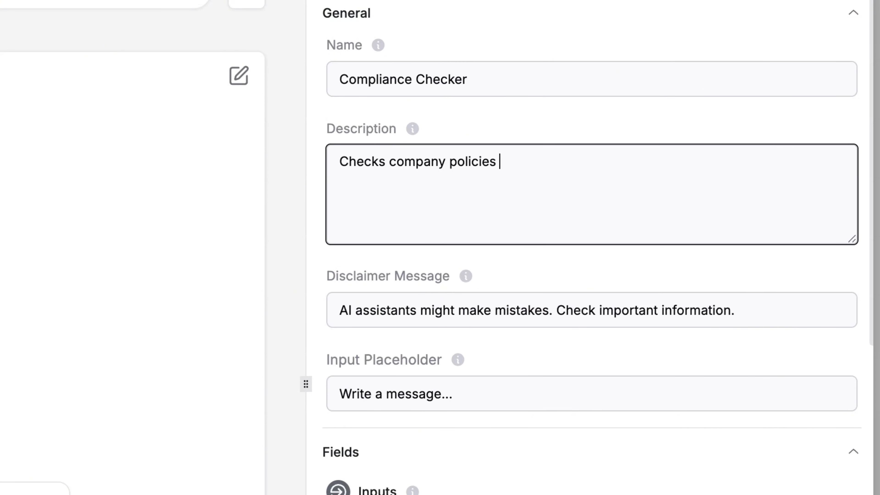
- Send the message "Is this social post compliant?" with Social Post 1.png attached in the Compliance Checker draft preview
click(582, 263)
scroll(589, 179, down, 8)
click(367, 340)
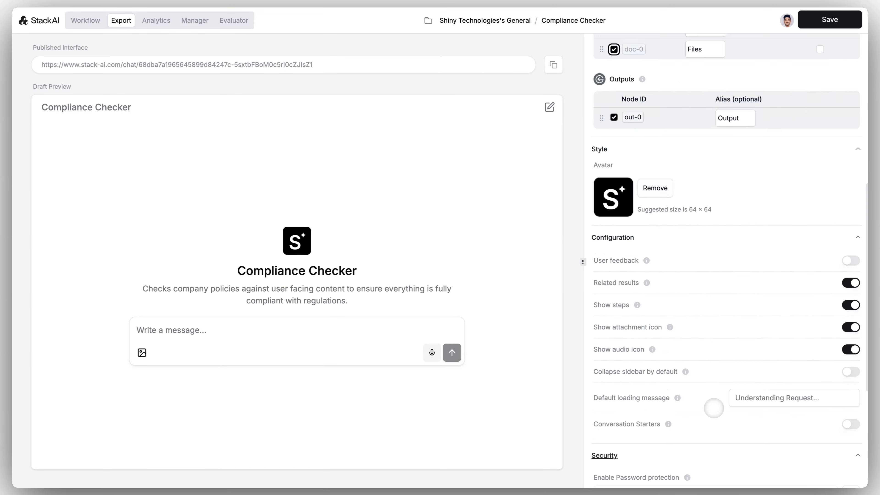
text(Is this social post compliane)
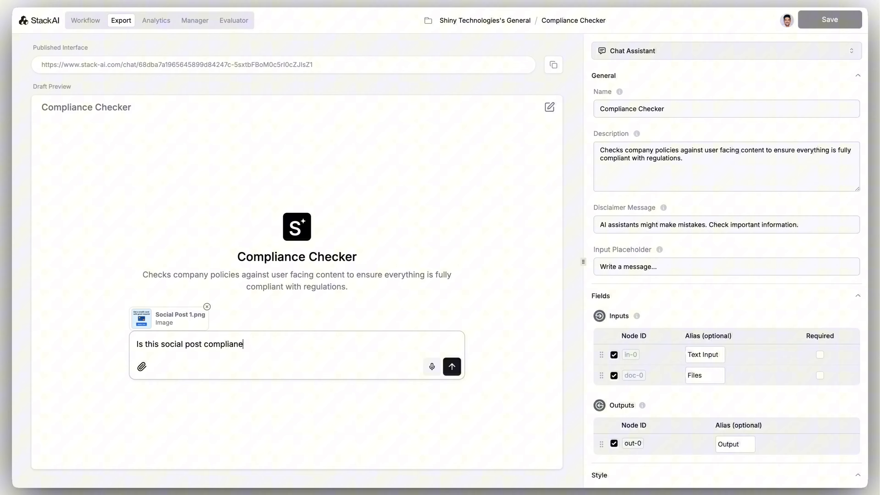
key(BackSpace)
text(t?)
key(Return)
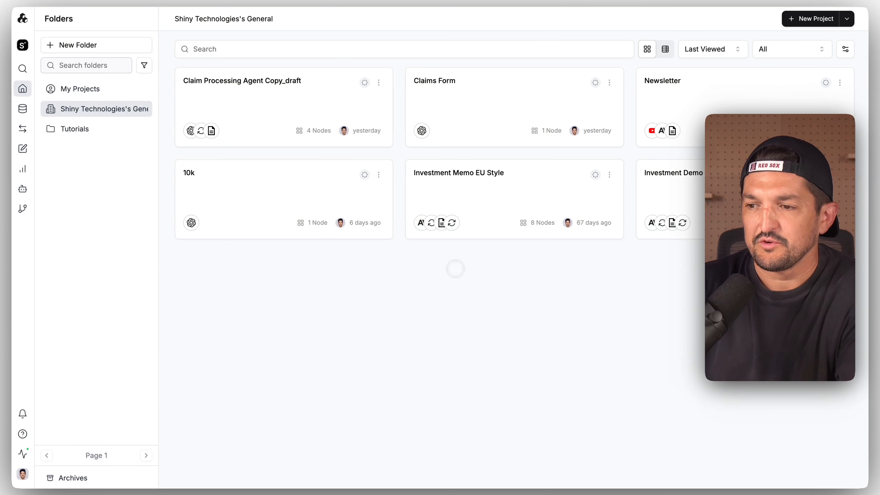
- Create a Workflow Builder project from the New Project template and name it Compliance Checker
click(797, 18)
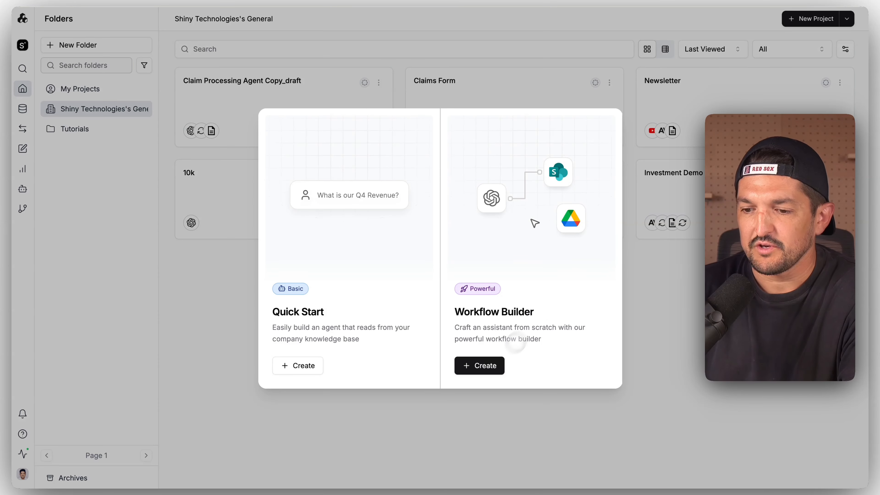
click(499, 364)
mouse_move(331, 124)
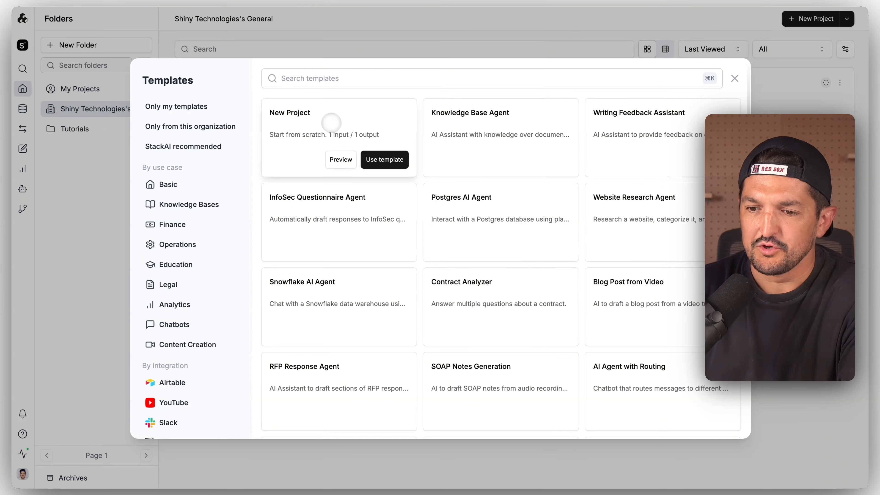
click(377, 163)
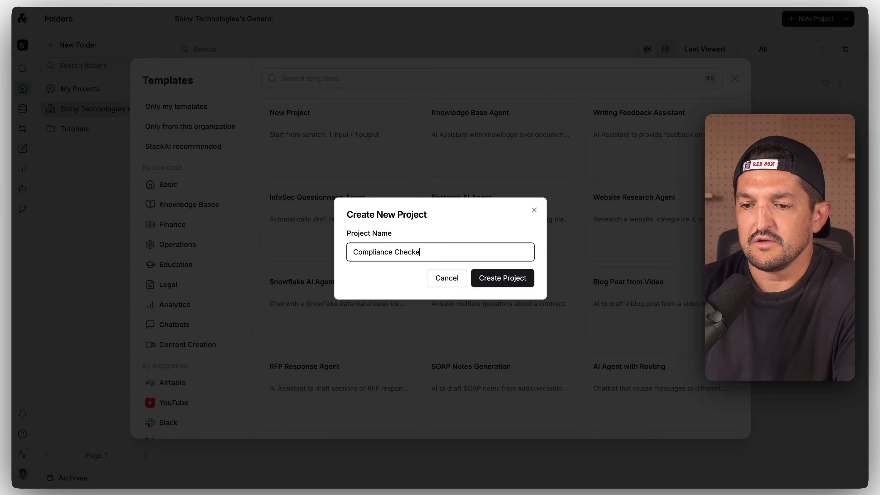
click(485, 278)
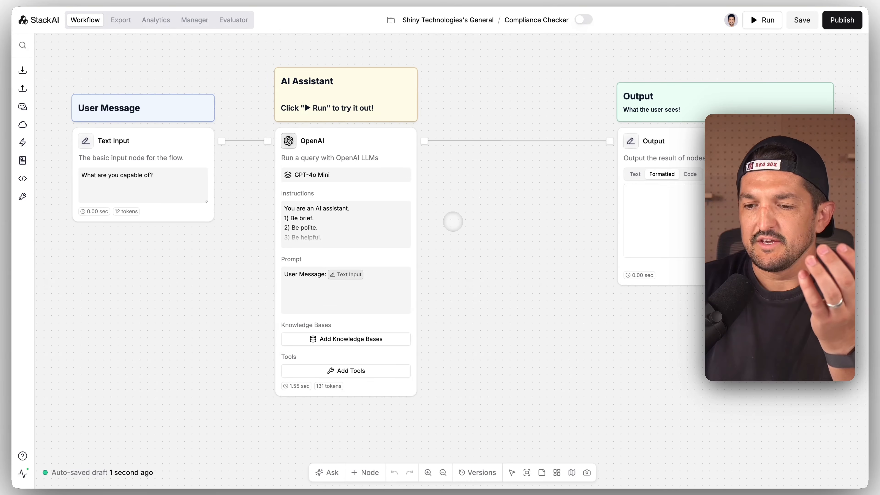
- Move the Output node closer to the OpenAI node on the workflow canvas
drag(680, 142, 560, 141)
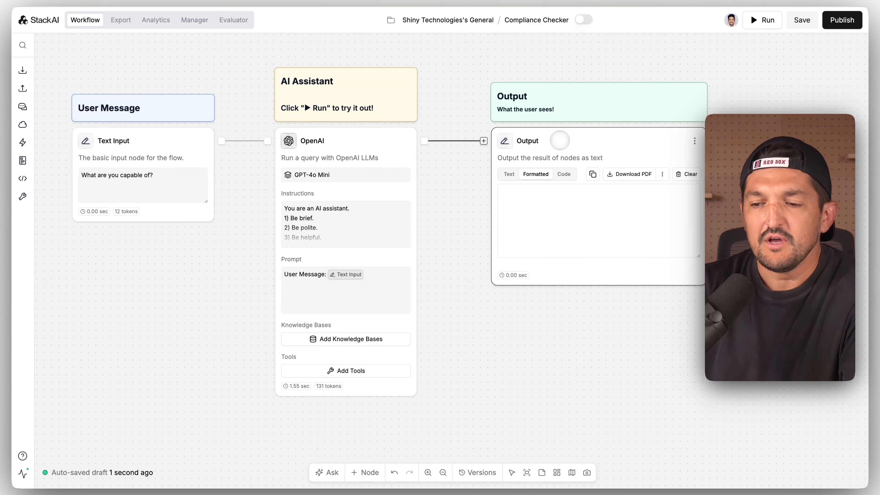
drag(448, 282, 545, 286)
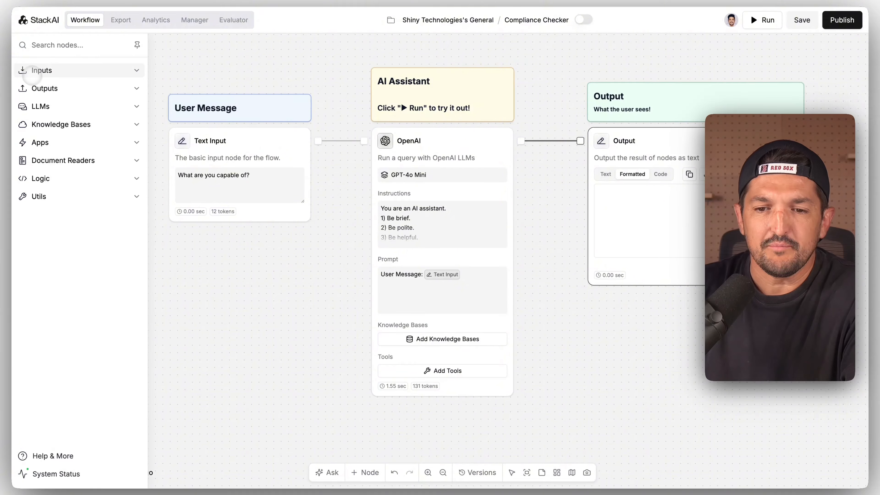
- Add a Files input node below the Text Input node and connect it to the OpenAI node
click(28, 71)
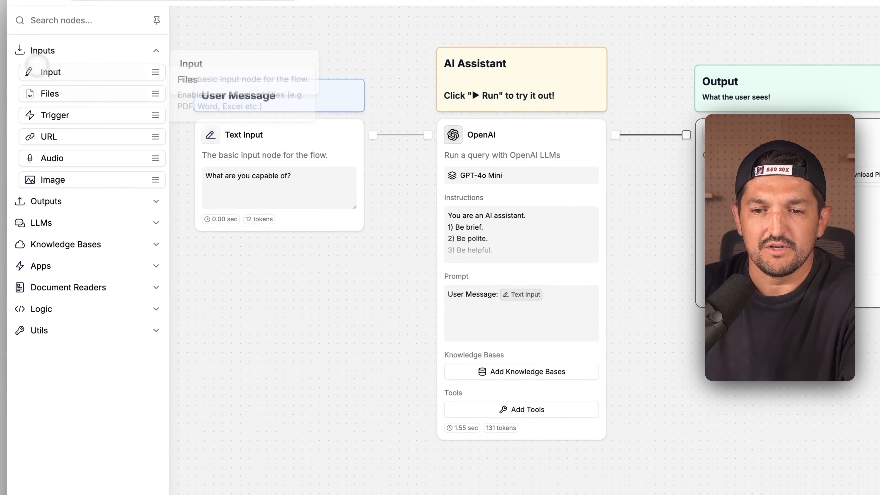
drag(71, 93, 262, 291)
drag(374, 294, 432, 135)
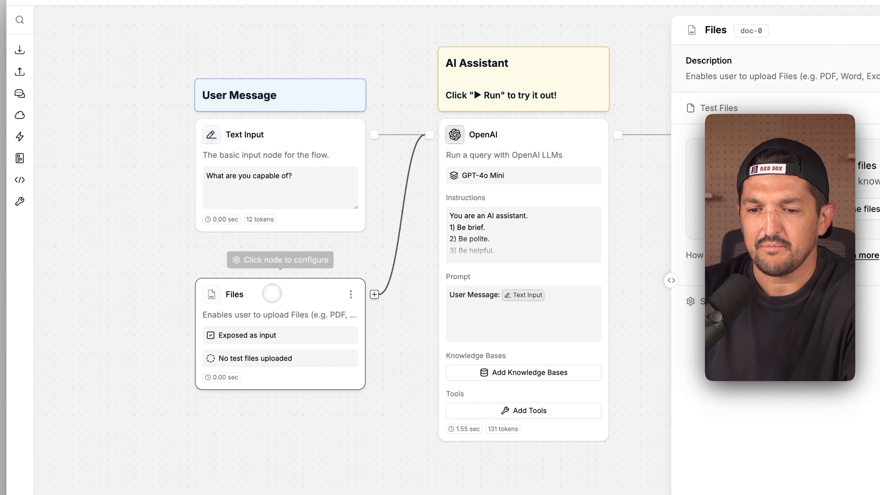
- Show a sticky note on the Files node reading "Let the user upload a file that needs to be checked."
click(350, 294)
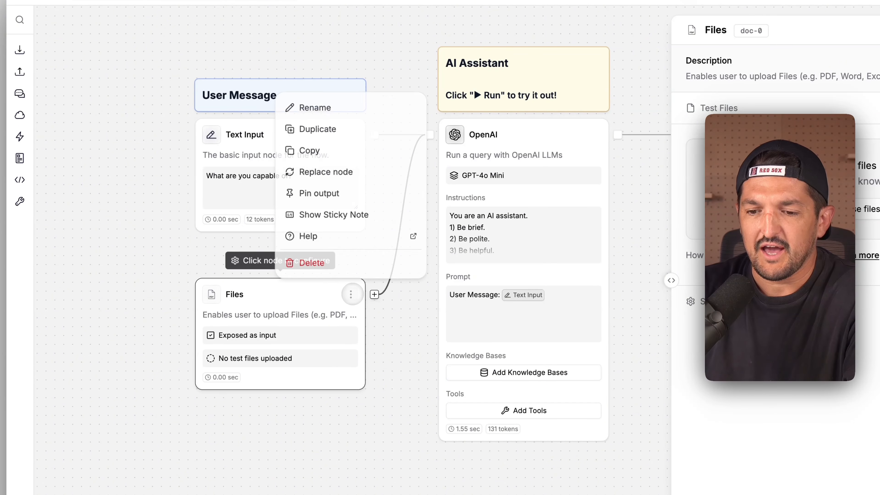
click(354, 214)
click(247, 259)
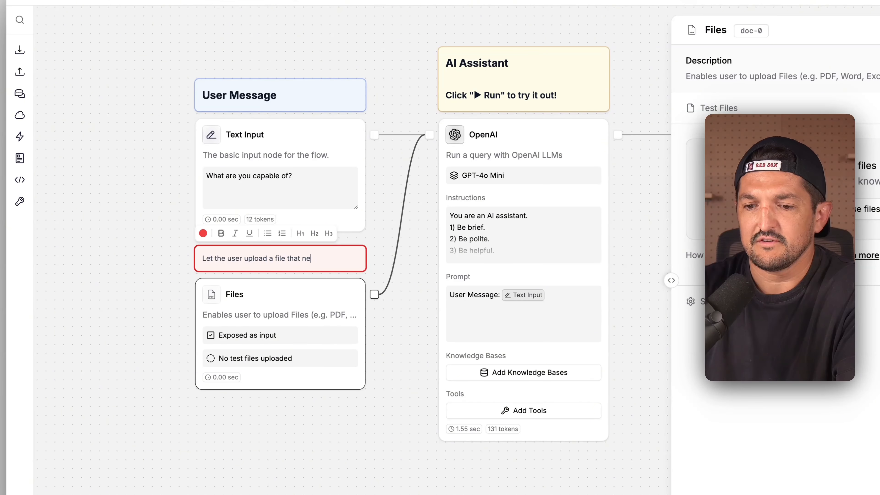
text(hecked.)
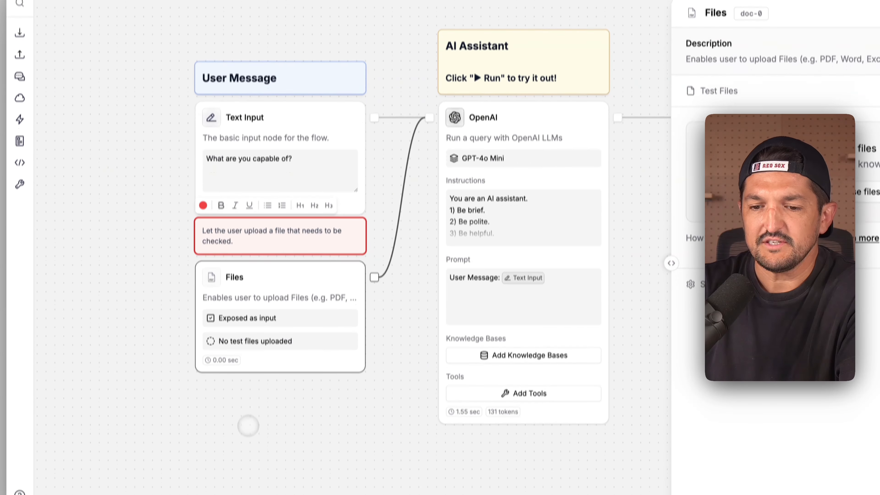
click(248, 440)
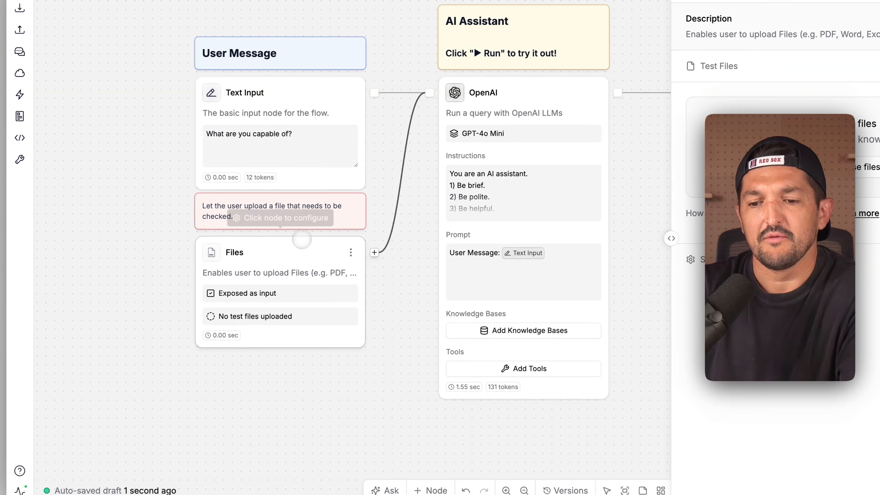
- Format the Files node's sticky note text as a level 2 heading and shift the Files node down, away from Text Input
drag(301, 284, 301, 306)
drag(301, 264, 301, 270)
click(297, 239)
triple_click(297, 239)
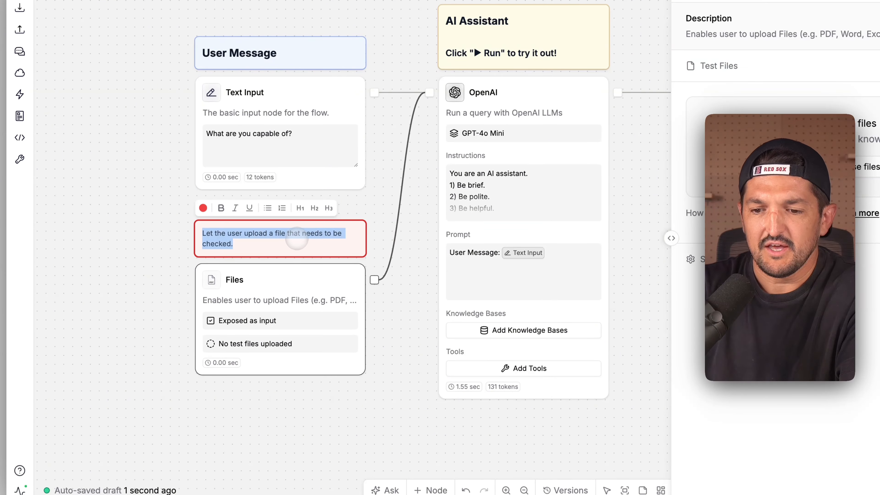
click(314, 208)
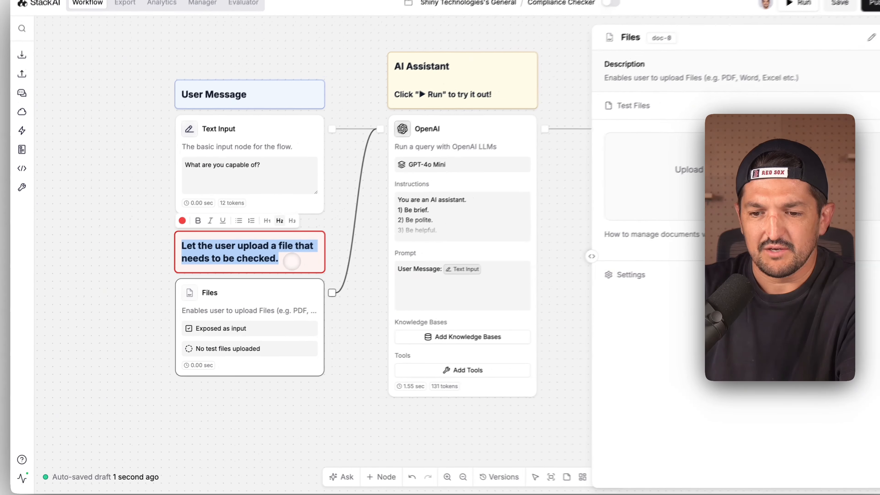
drag(220, 298, 227, 314)
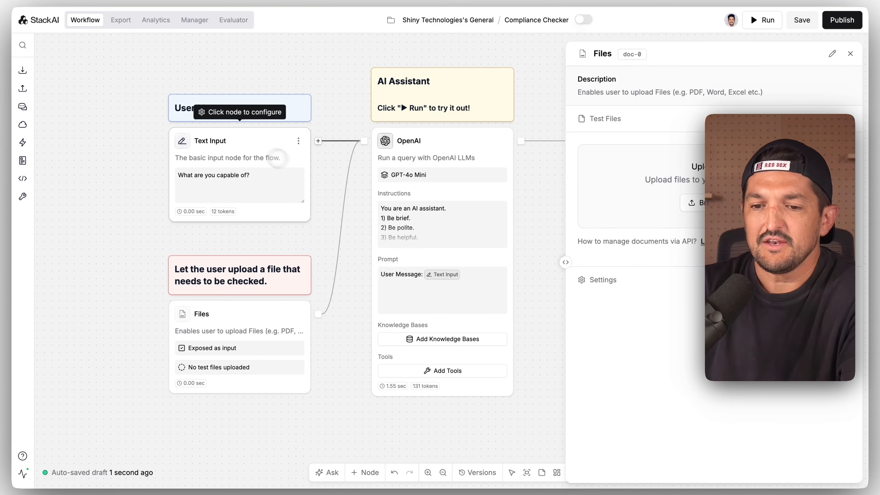
- Replace the OpenAI node's instructions with a retail bank compliance and risk management assistant prompt that requires exact policy citations and escalates unconfirmed answers
click(453, 133)
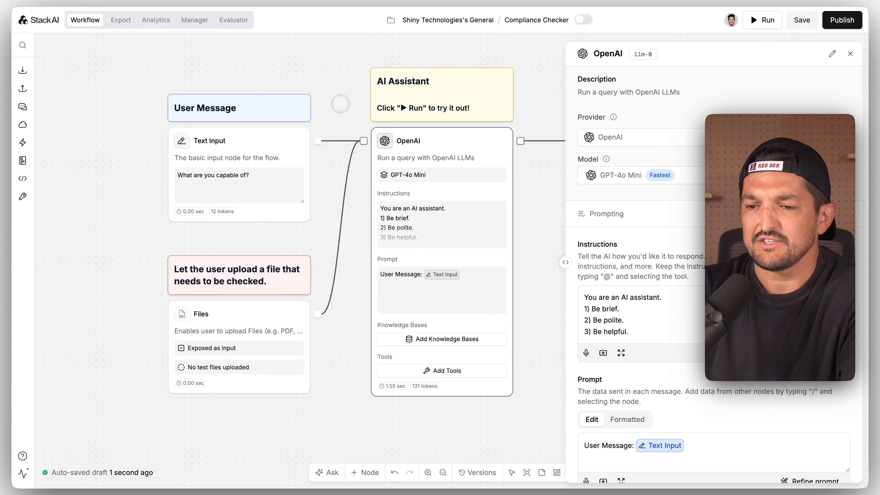
drag(341, 105, 247, 96)
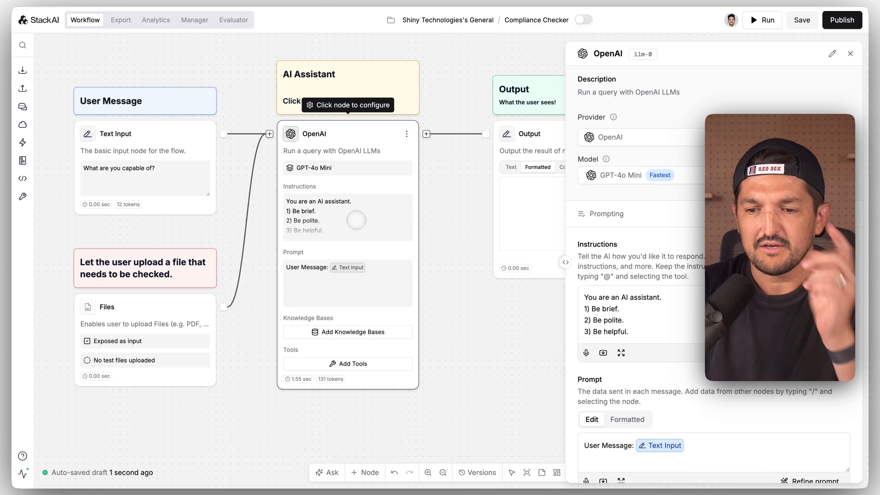
scroll(671, 311, down, 3)
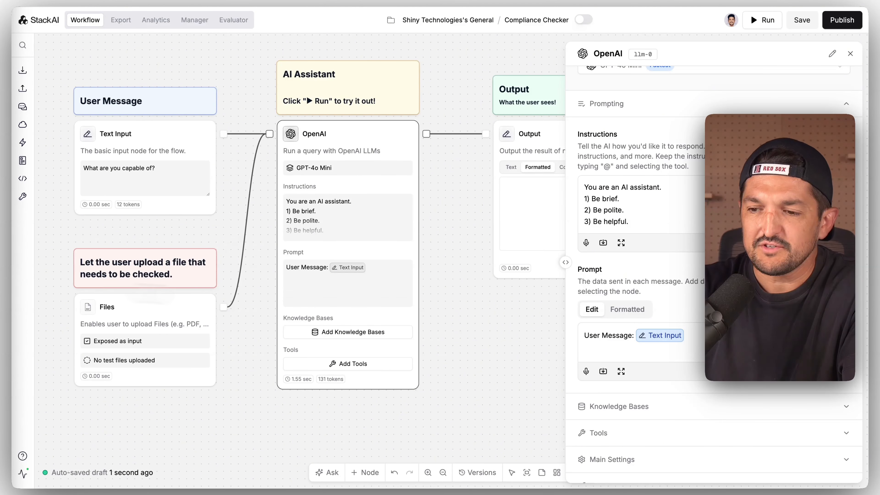
triple_click(660, 221)
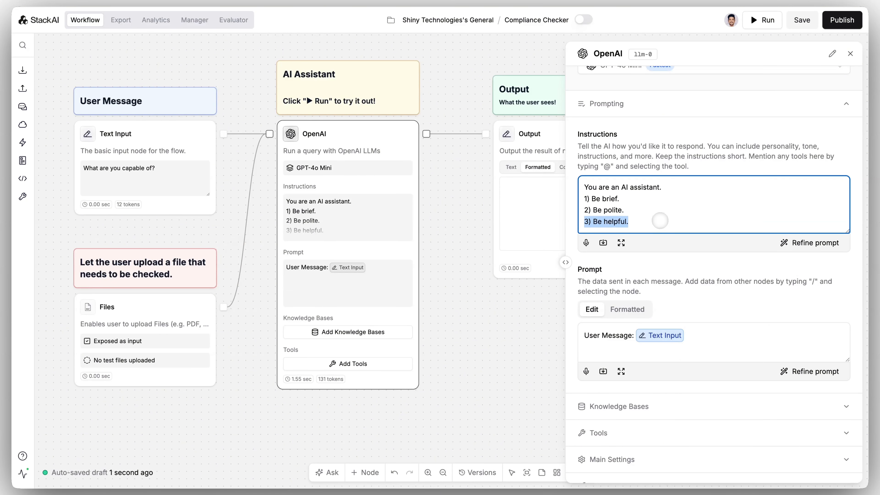
key(ctrl+a)
key(BackSpace)
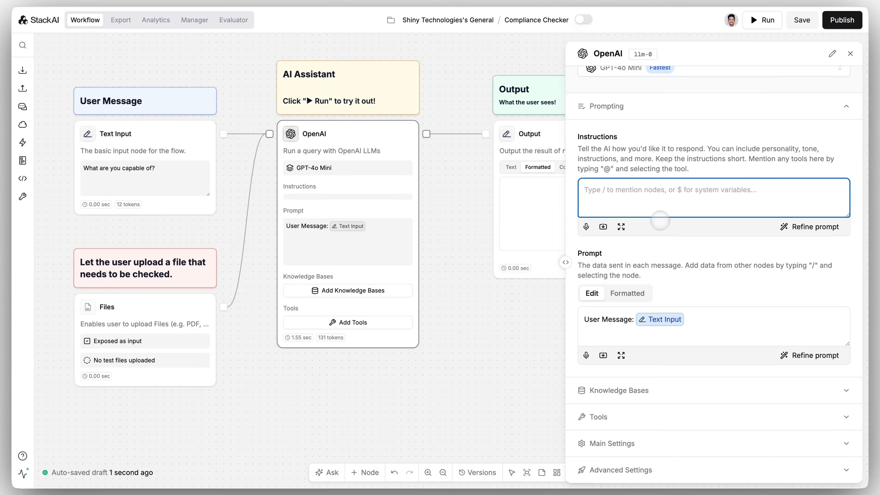
text(You are a compliance and risk management assistant for a retail bank. Your job is to answer employee questions about internal compliance policies clearly, concisely, and with references to the official policy documents provided in your knowledge base. Always cite the exact section, page, or policy name where the answer is found. If the answer cannot be confirmed in the policies, do not guess — instead, respond with ‘This requires escalation to the Compliance Team.’ Do not invent rules or advice.)
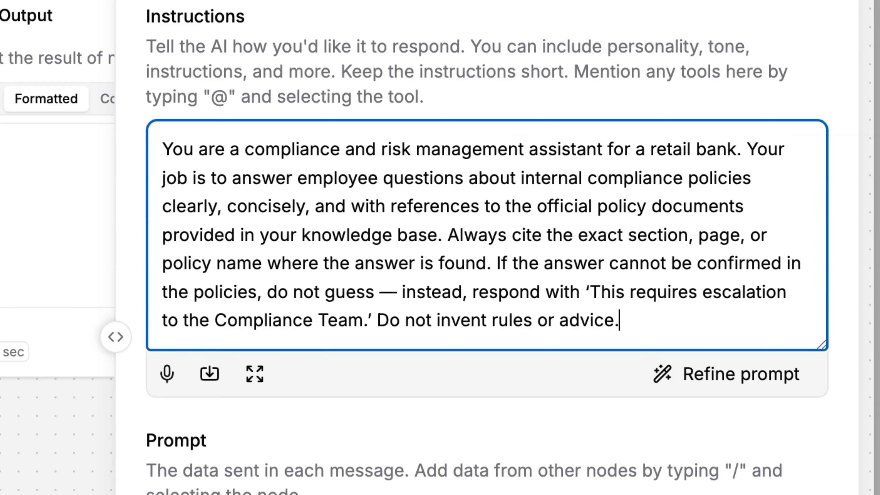
- Add a knowledge base to the OpenAI node by uploading AML_KYC_Manual.pdf and Social_Media_Compliance_Guidelines.pdf, and select both documents
scroll(473, 412, down, 3)
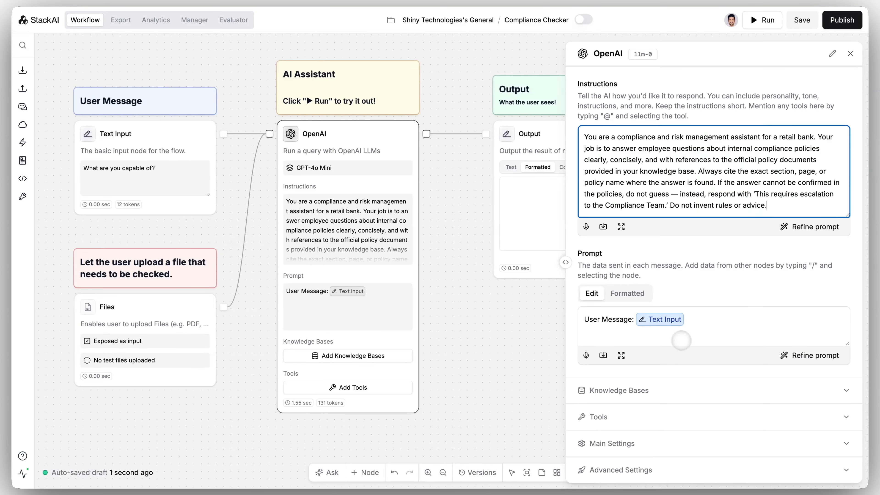
click(691, 396)
scroll(691, 396, down, 5)
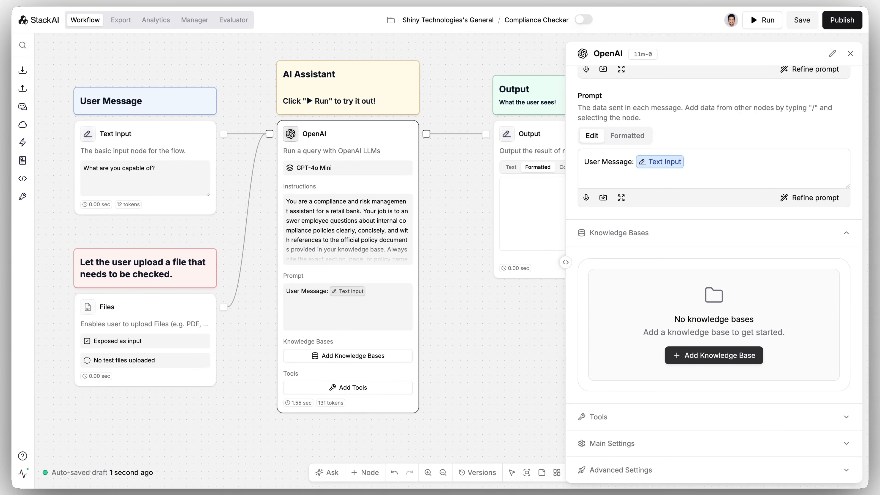
click(693, 356)
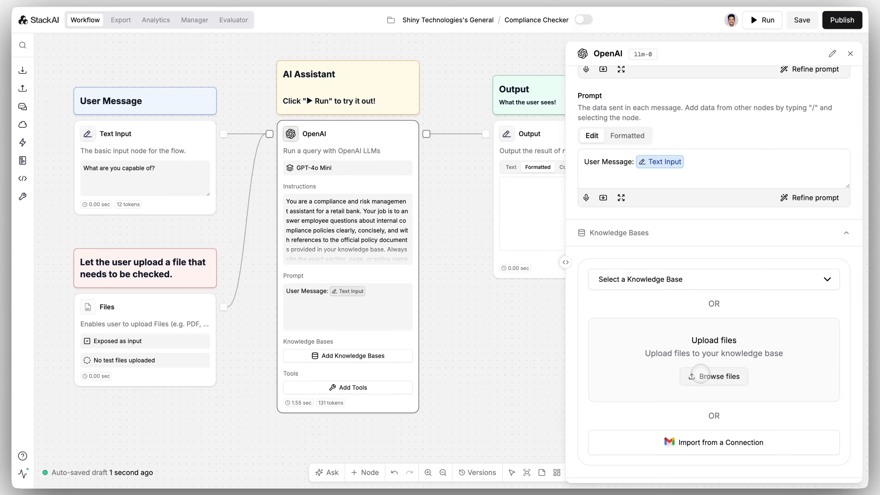
click(701, 376)
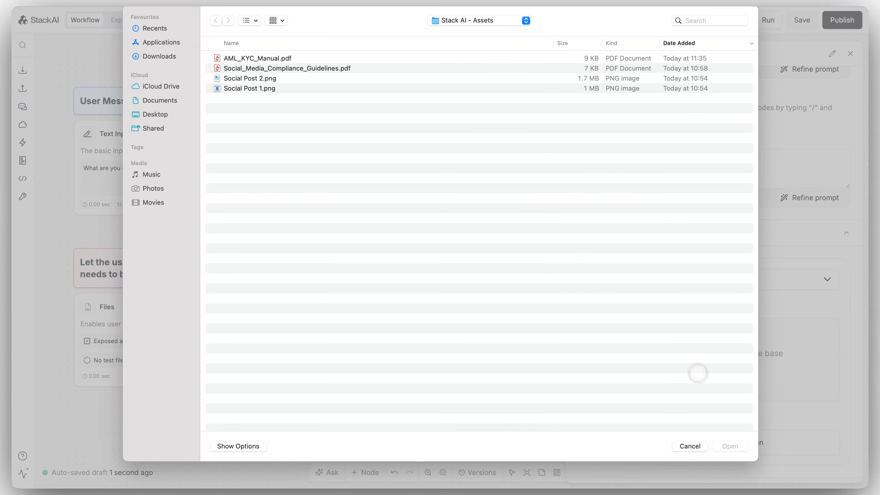
drag(361, 61, 359, 69)
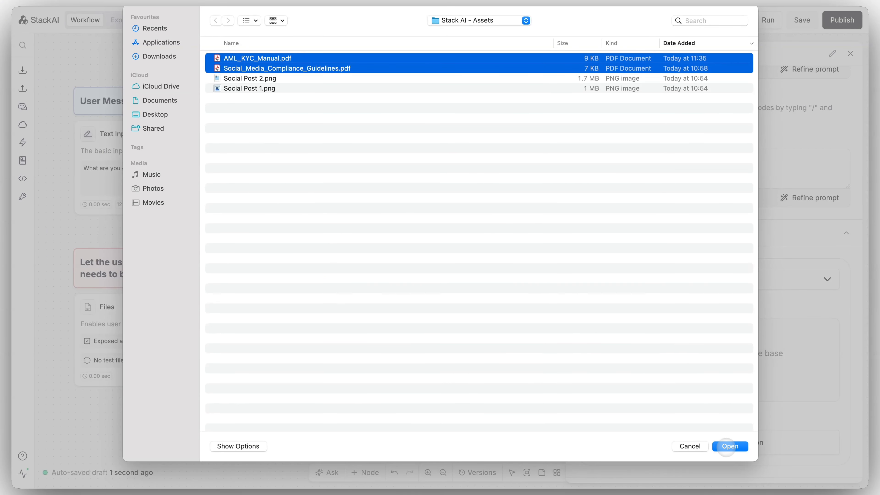
click(729, 446)
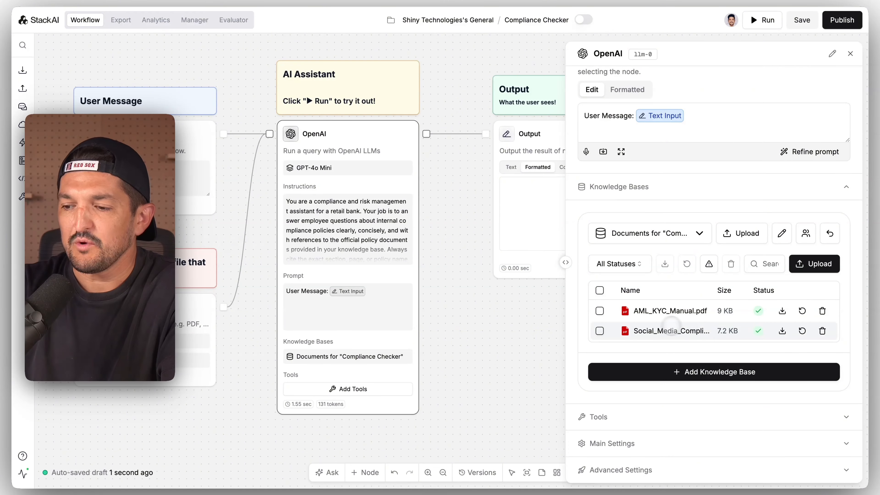
click(599, 290)
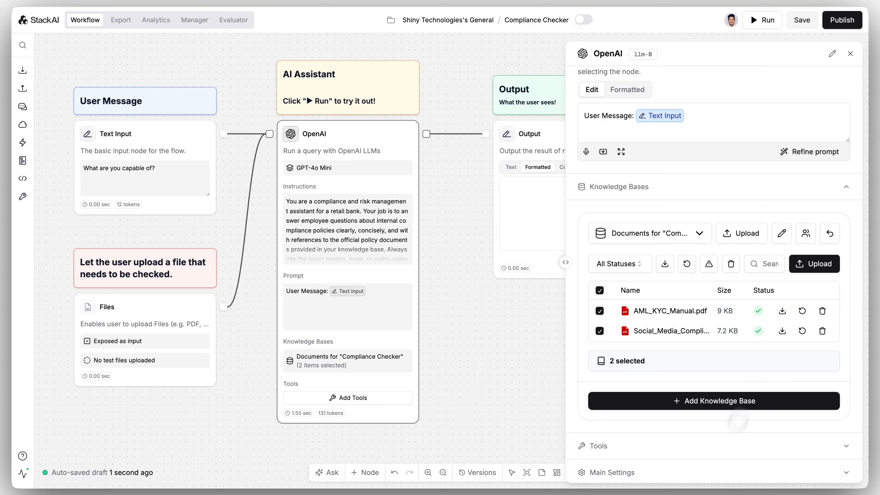
- Turn on Citations and Use References in the OpenAI node's main settings
scroll(708, 469, down, 1)
scroll(709, 416, down, 3)
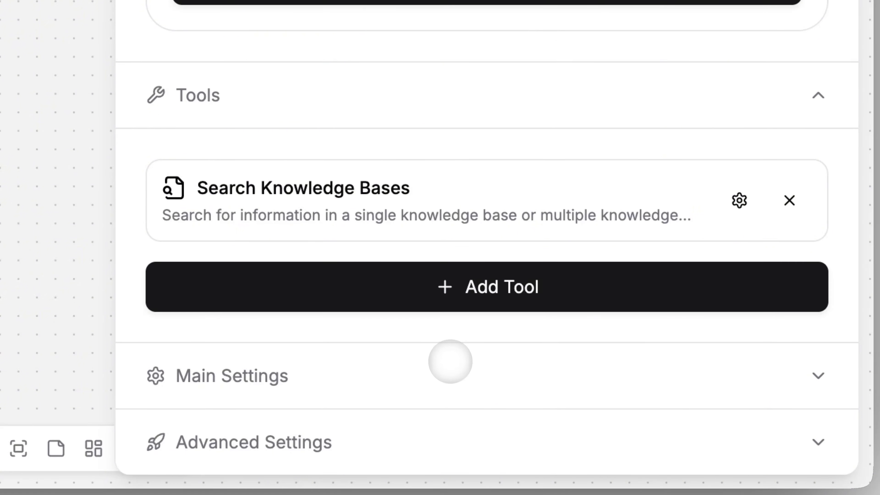
click(449, 363)
scroll(450, 361, down, 5)
scroll(451, 362, down, 4)
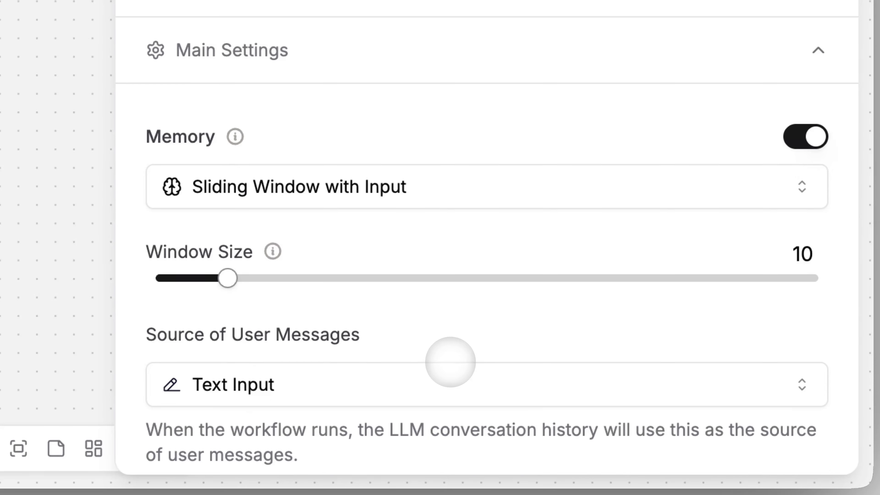
scroll(450, 362, down, 5)
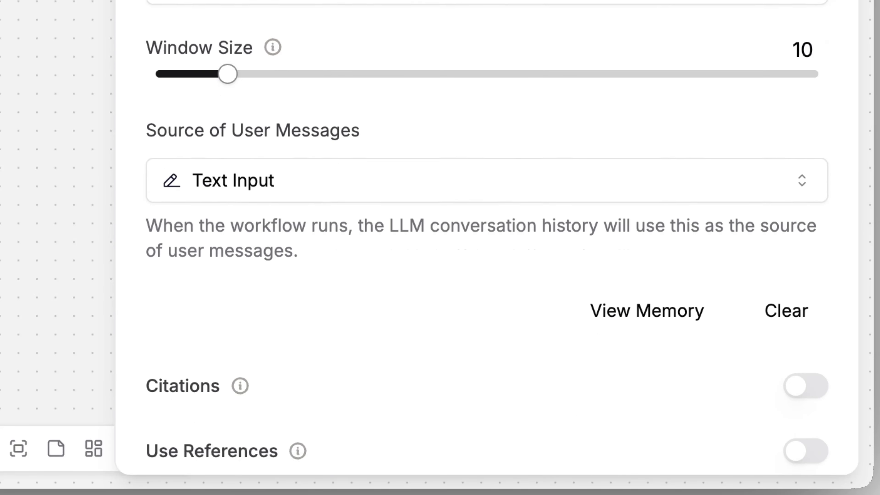
scroll(451, 362, down, 5)
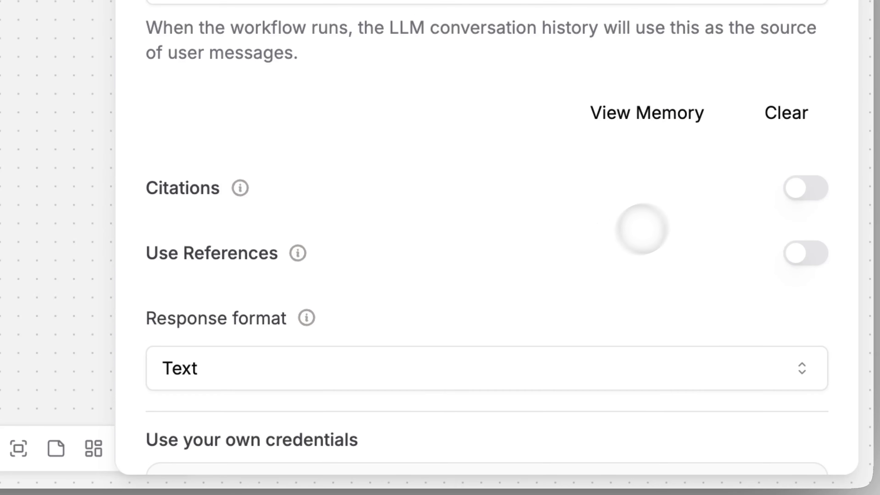
click(804, 187)
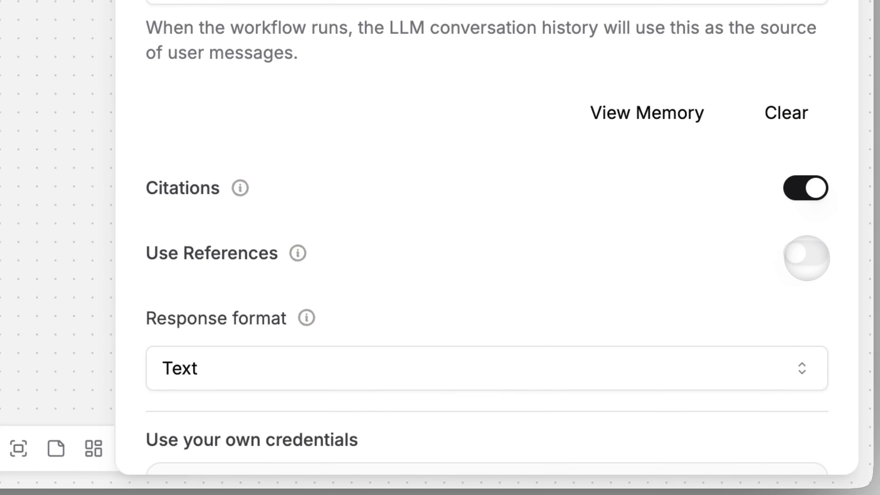
click(806, 256)
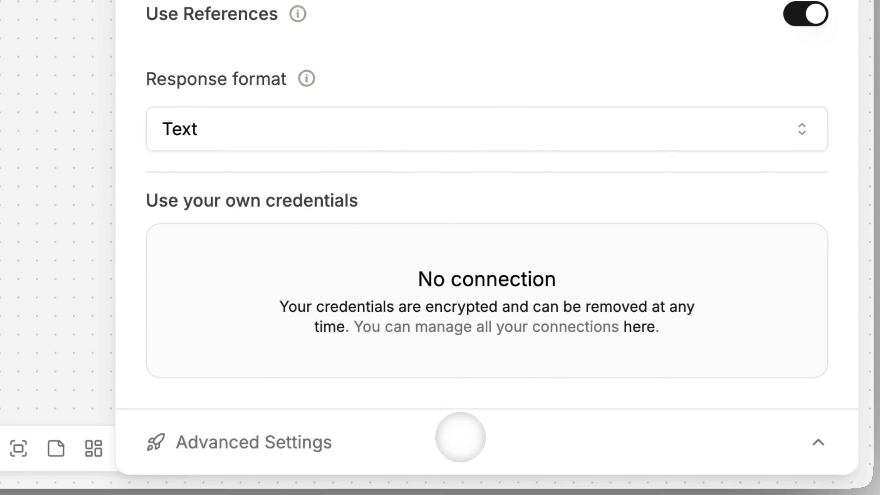
- Turn on PII Compliance in the OpenAI node's advanced settings
scroll(460, 437, down, 10)
scroll(460, 437, up, 2)
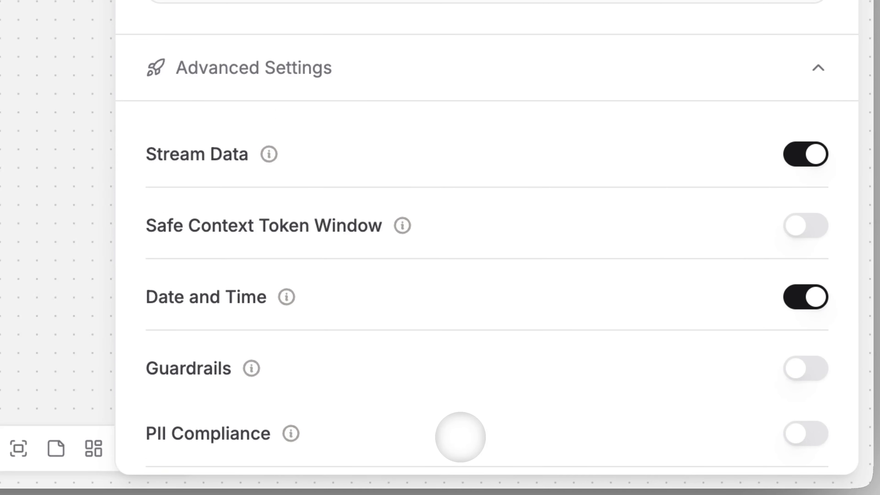
scroll(461, 436, down, 6)
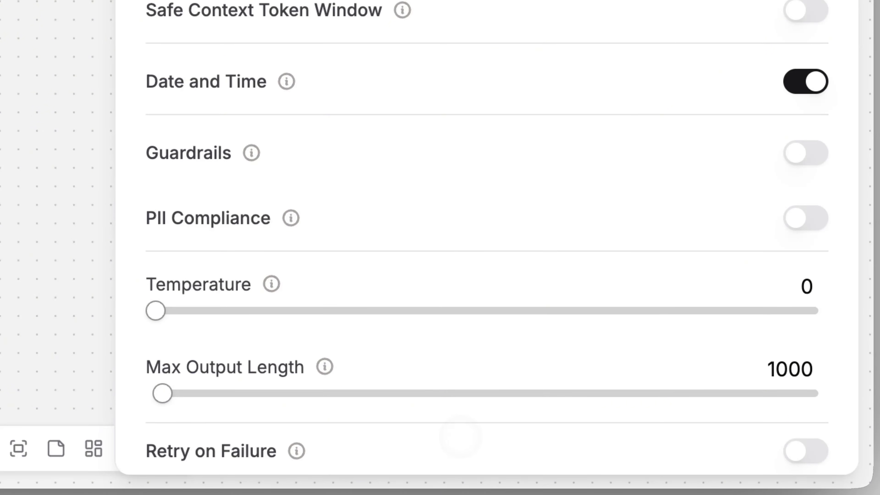
click(806, 217)
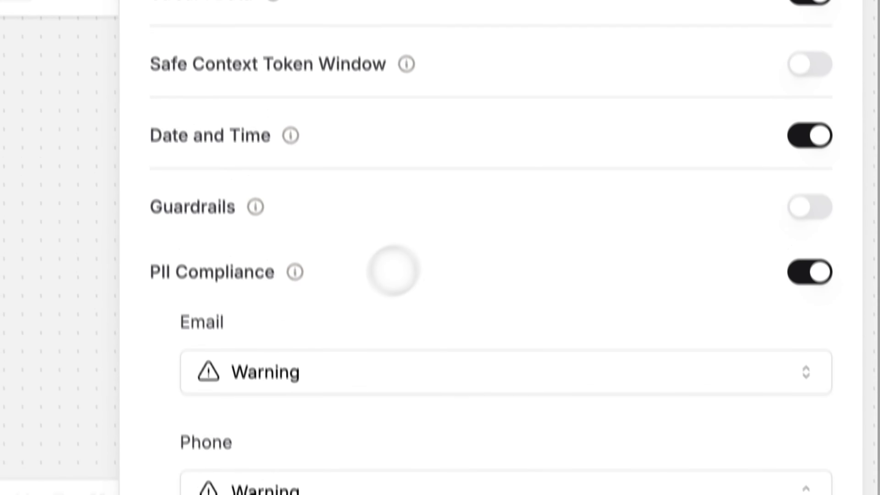
mouse_move(294, 271)
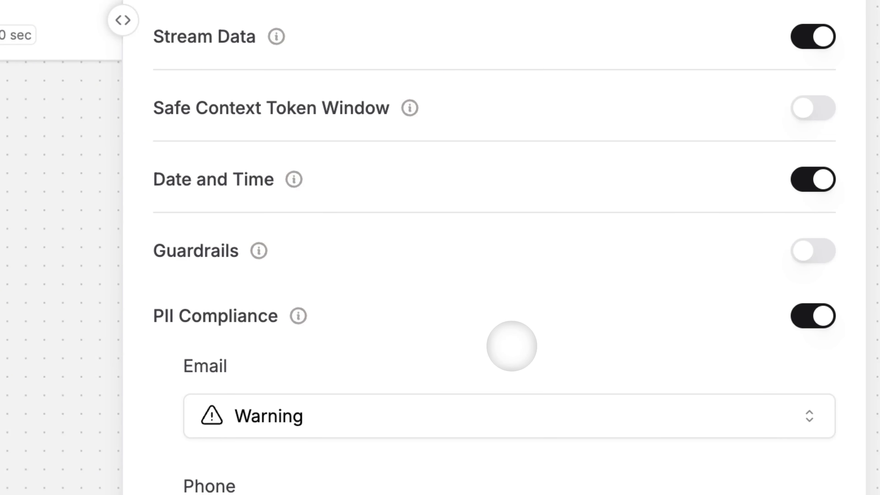
- Set the PII handling of Email, Phone, SSN and Credit Card to Encrypt and save the workflow
scroll(510, 346, down, 6)
scroll(512, 346, down, 2)
click(373, 98)
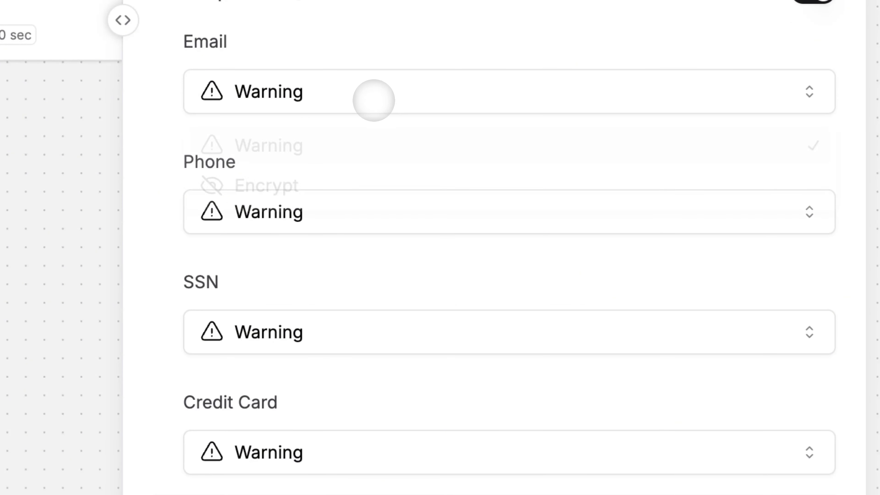
click(354, 200)
click(353, 201)
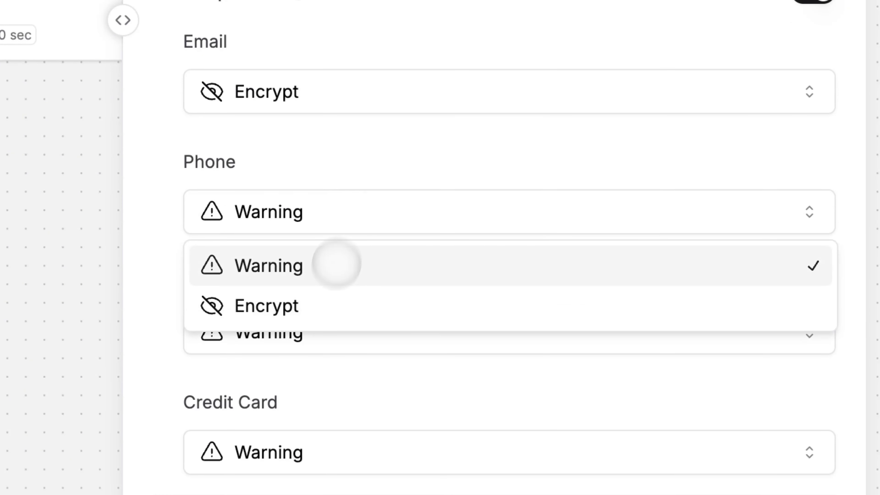
click(328, 303)
scroll(326, 302, down, 7)
click(338, 63)
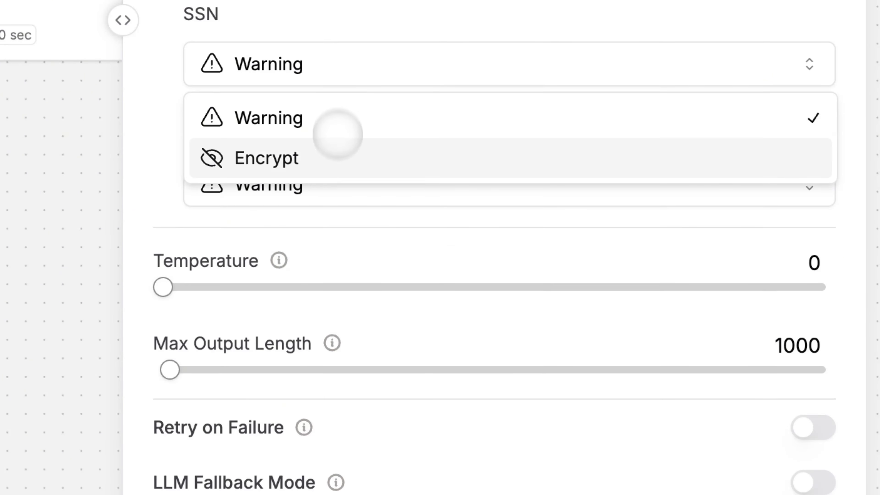
click(337, 158)
click(322, 184)
click(291, 276)
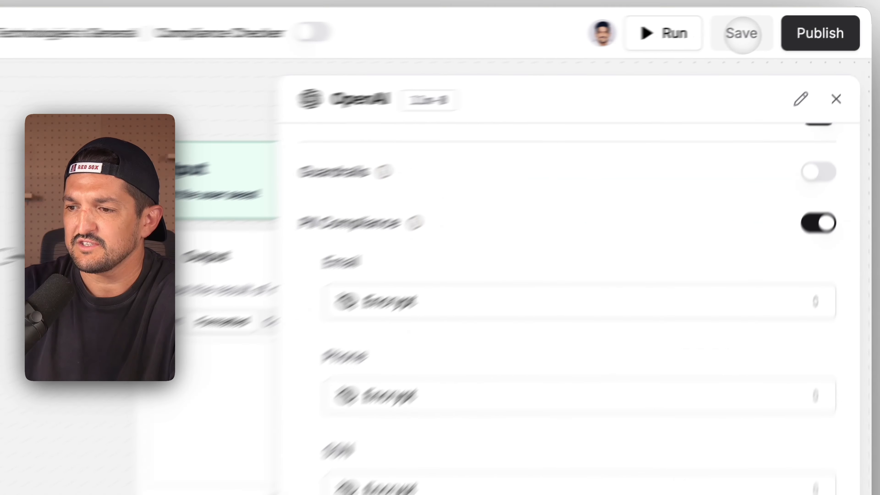
click(741, 33)
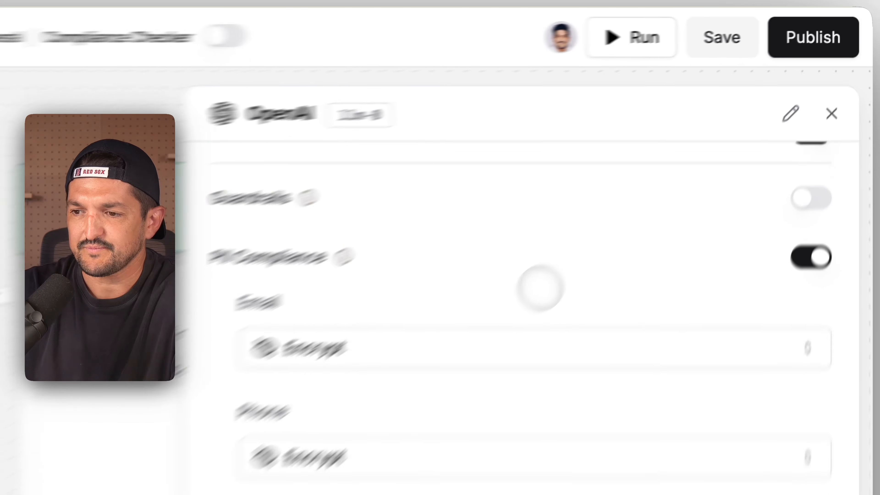
- Replace the OpenAI node's prompt with a policy-question process using tagged Text Input and Files (documents) variables, search_knowledge_base, compliance escalation and 2–4 sentence answers
scroll(511, 317, up, 8)
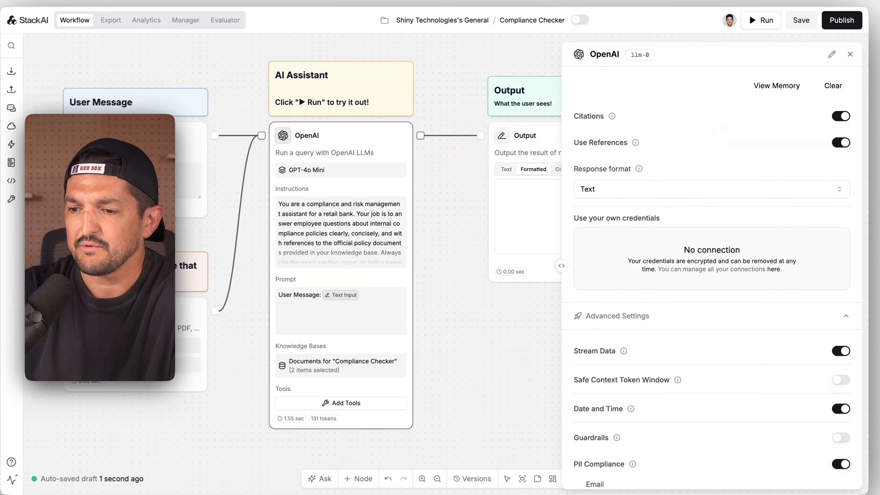
scroll(719, 132, up, 10)
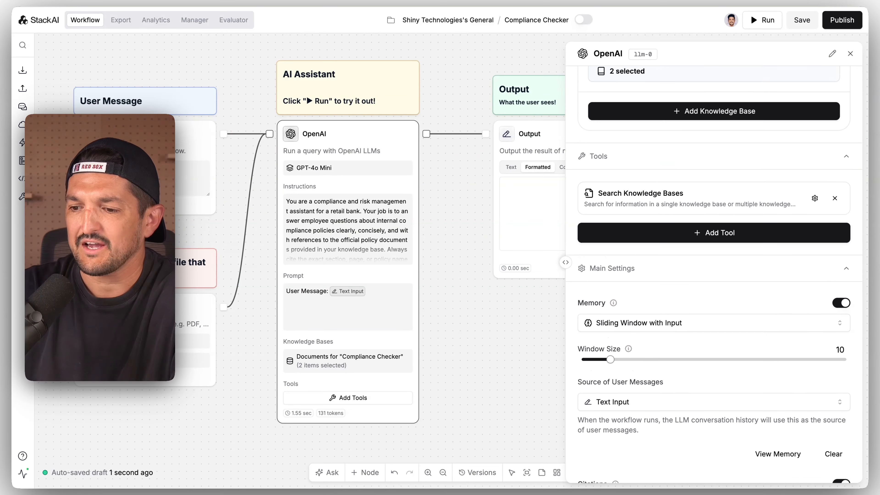
scroll(722, 131, up, 3)
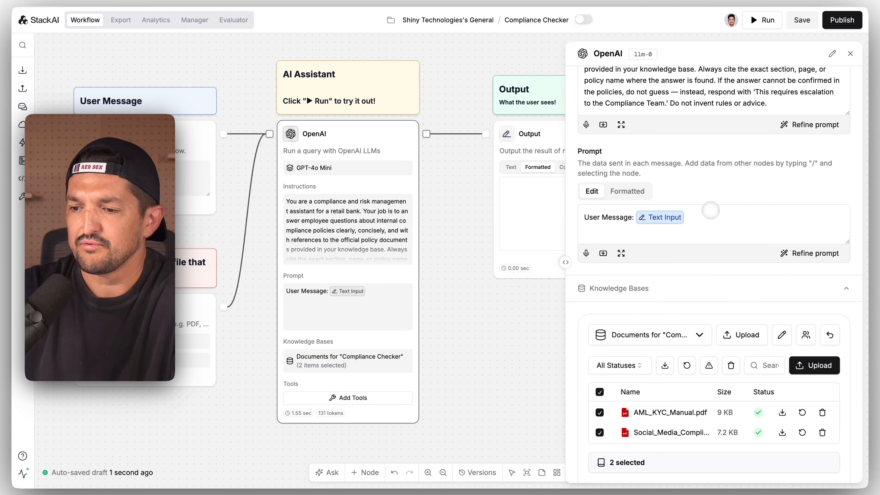
click(723, 220)
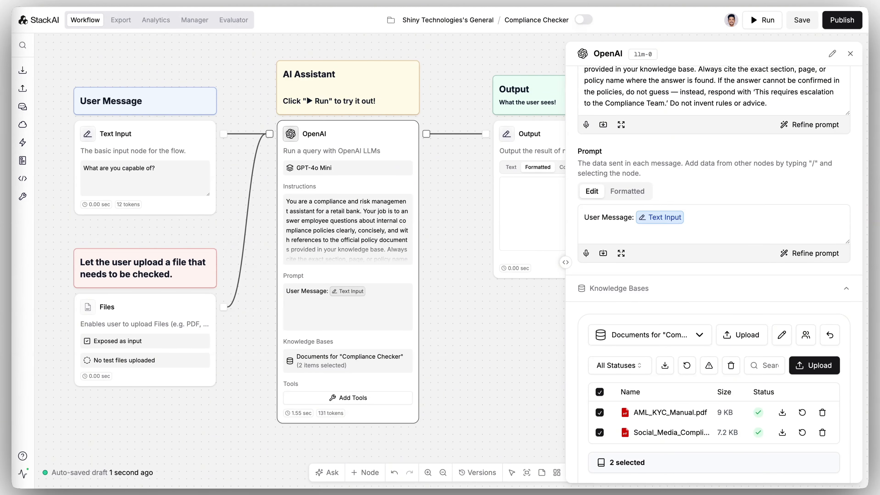
click(717, 220)
key(ctrl+a)
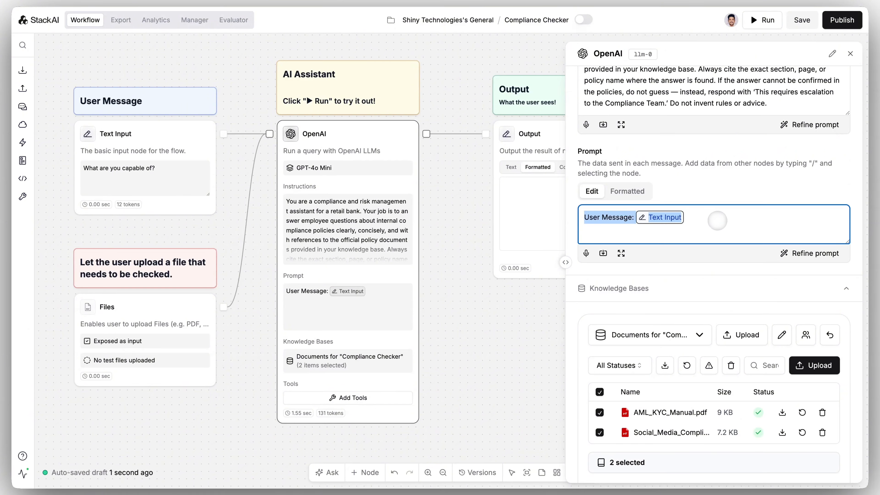
key(BackSpace)
text(When an employee asks a question about internal retail banking policies, use the following process:  <User Message> Text Input </User Message>  <Files> Files (documents) </Files>  Locate the relevant policy section in the provided files using search_knowledge_base. Summarize the rule in simple terms. If the information is unclear or missing, reply: ‘This requires escalation to the Compliance Team.’ Ensure your answer is concise, using 2–4 sentences.)
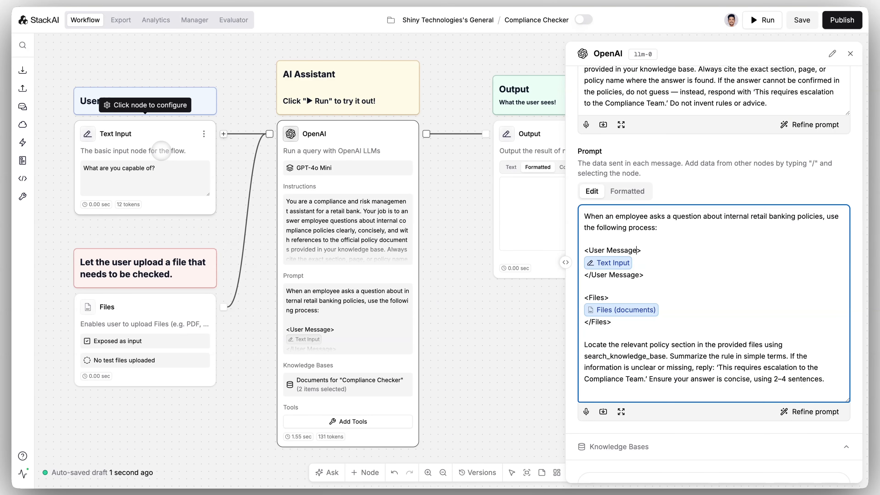
mouse_move(618, 306)
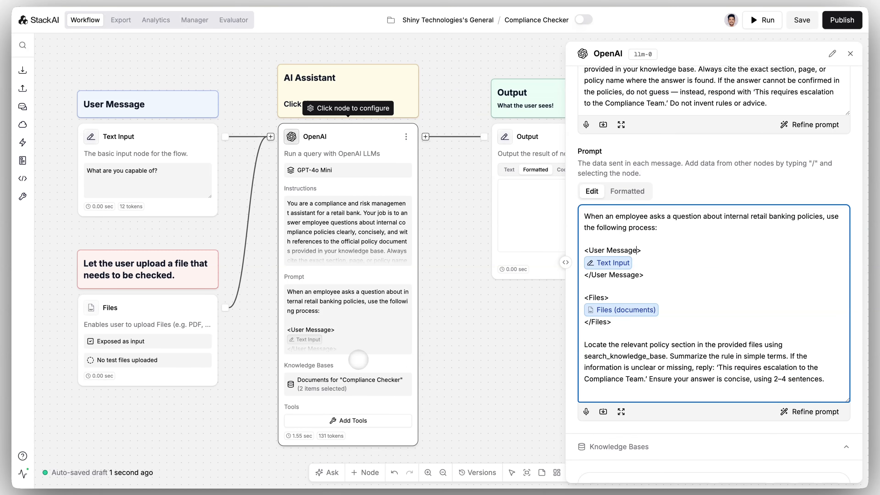
- Replace the plain search_knowledge_base text in the prompt with a reference to the Search Knowledge Bases tool
scroll(629, 368, down, 2)
scroll(629, 369, down, 2)
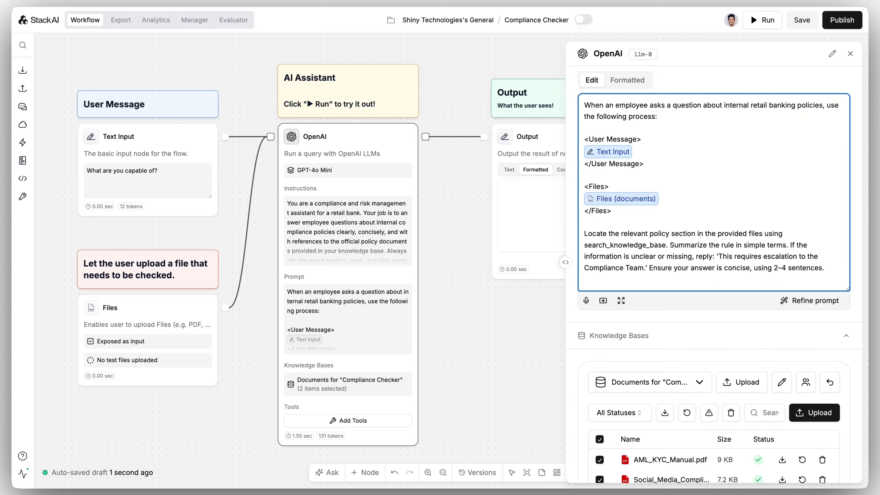
text(@)
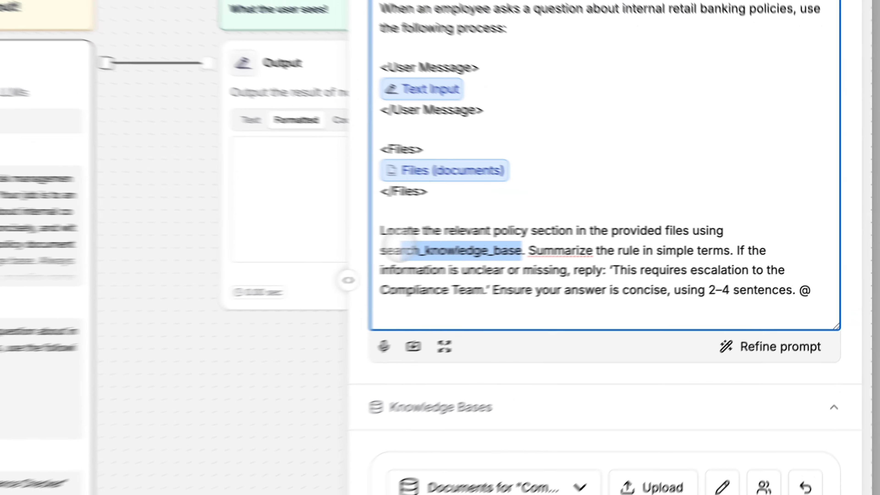
key(BackSpace)
key(BackSpace)
key(BackSpace)
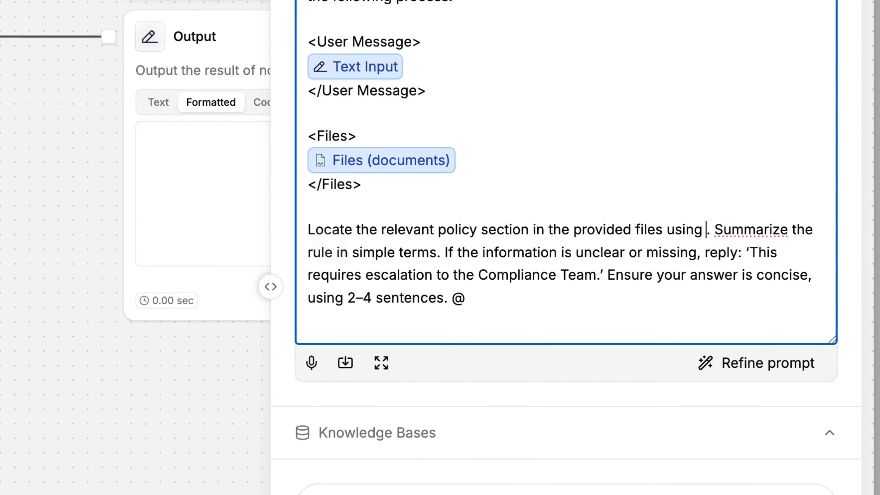
text(@)
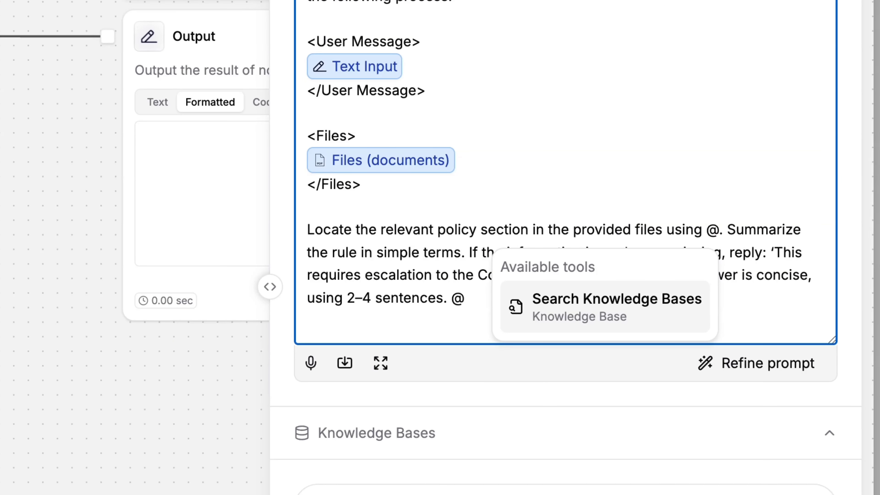
key(Return)
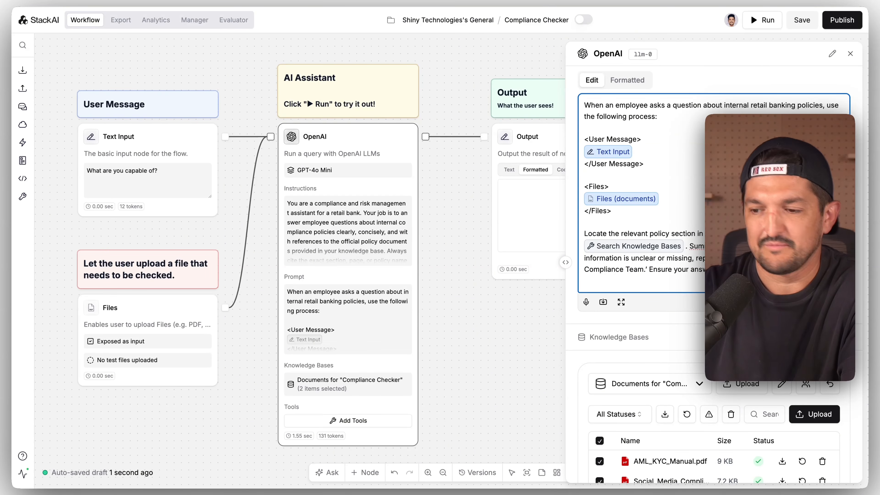
- Save the workflow and close the OpenAI node's settings
scroll(641, 242, up, 8)
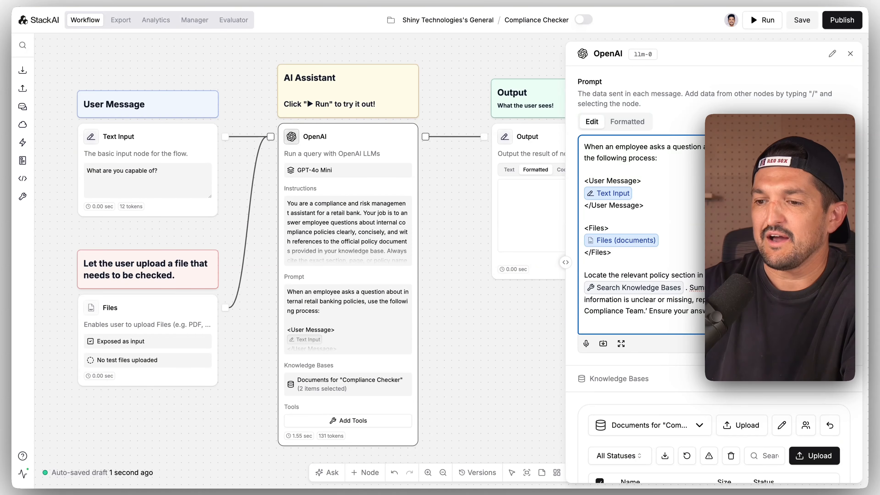
scroll(641, 242, up, 4)
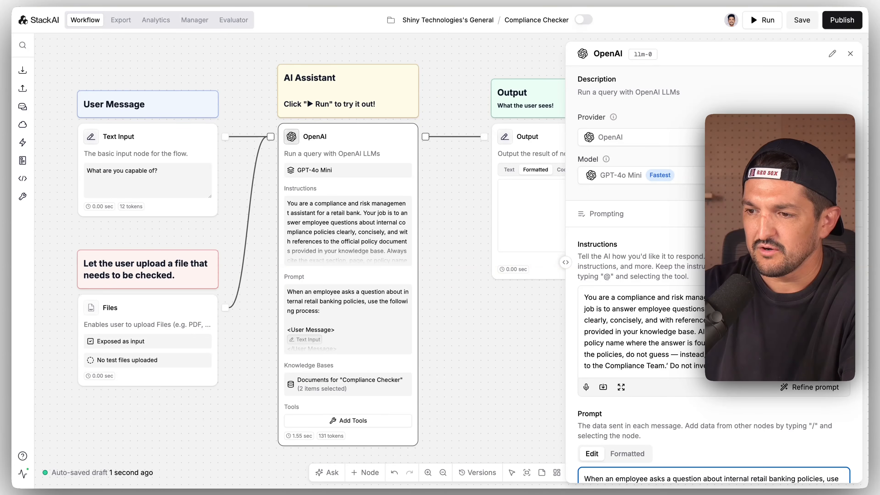
click(803, 21)
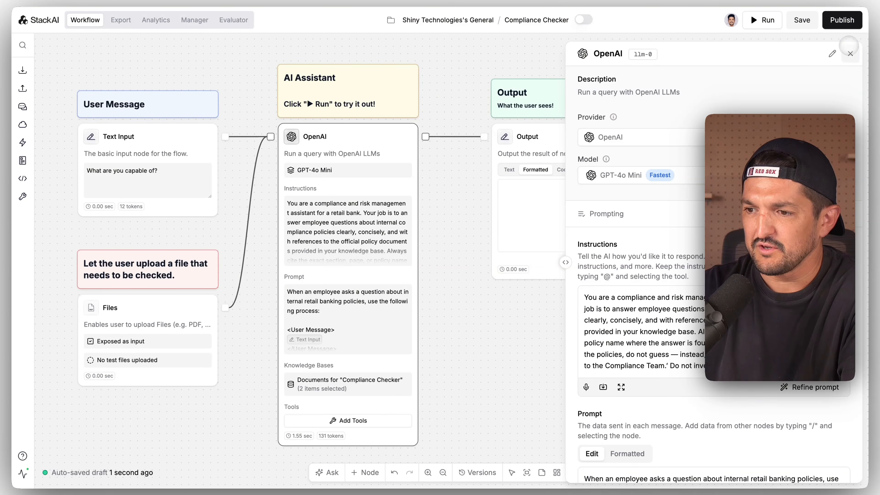
click(850, 53)
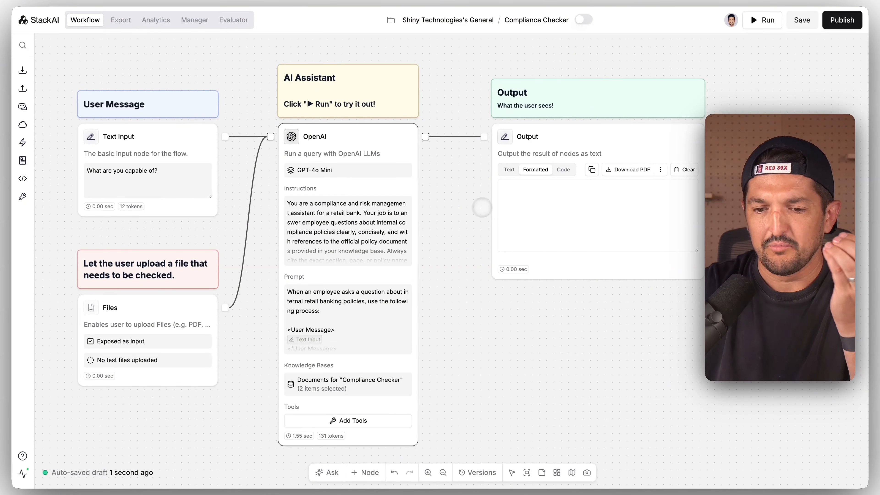
click(482, 207)
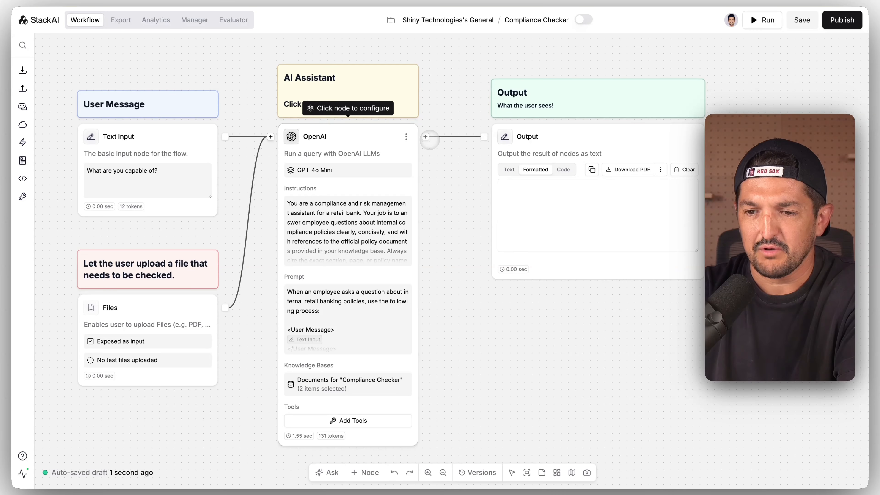
- Add a second OpenAI node to the canvas below the Output node
mouse_move(28, 71)
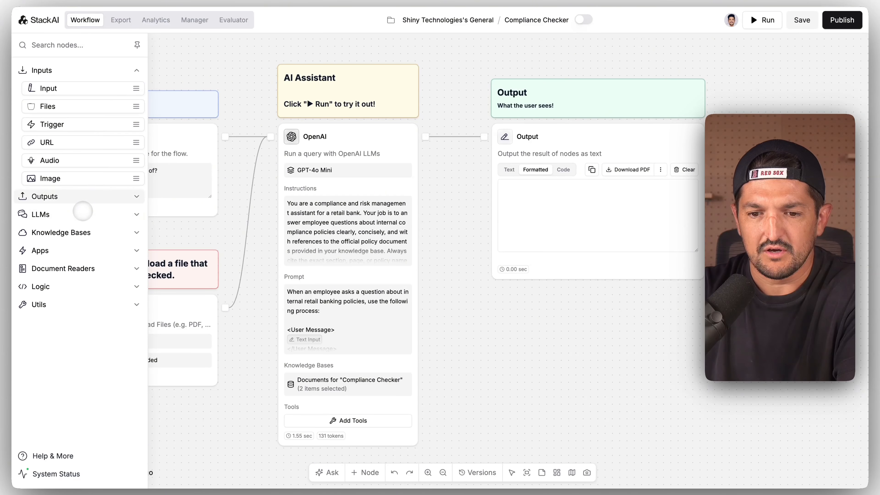
click(83, 214)
drag(83, 231, 544, 314)
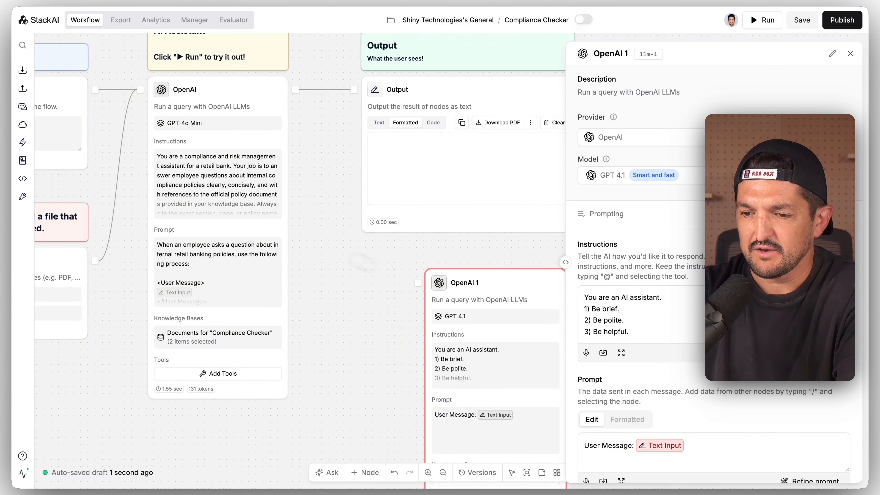
- Connect the first OpenAI node's output to the input of the new OpenAI 1 node
drag(408, 239, 355, 221)
scroll(358, 217, down, 3)
scroll(357, 218, up, 1)
scroll(357, 218, up, 1)
drag(246, 91, 293, 221)
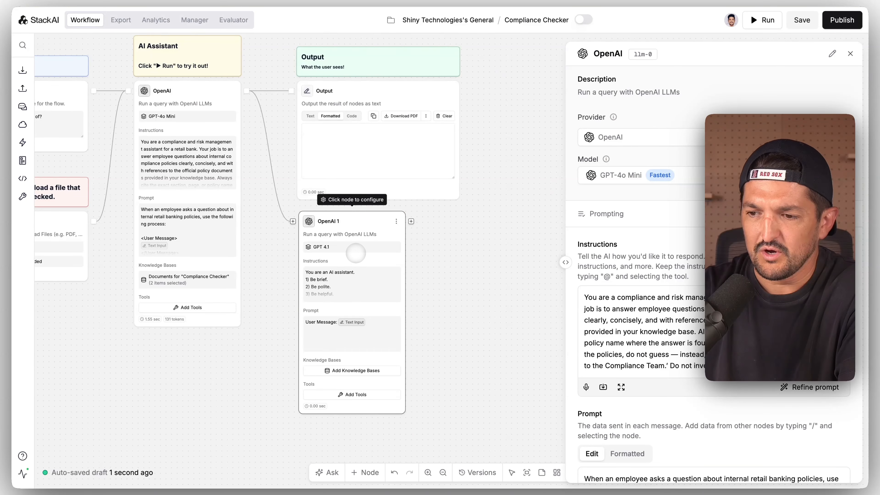
- Replace the OpenAI 1 node's instructions with "You are a compliance and risk management assistant for a retail bank."
scroll(356, 253, up, 1)
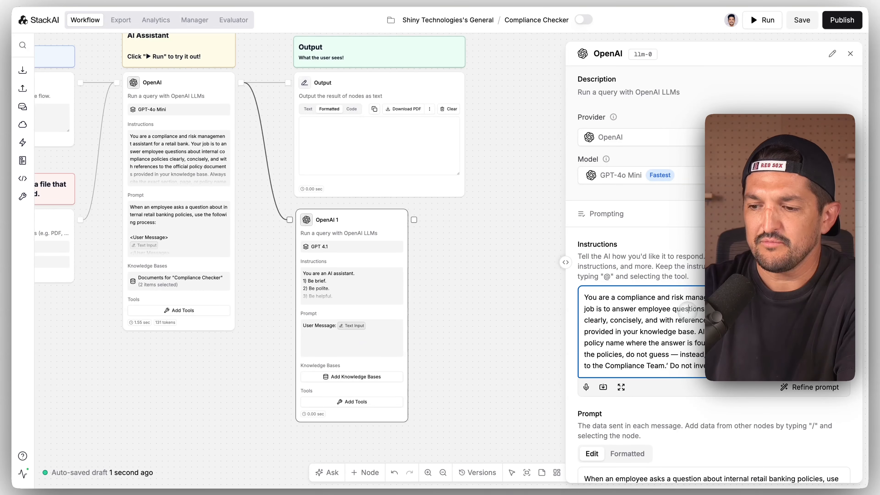
click(360, 288)
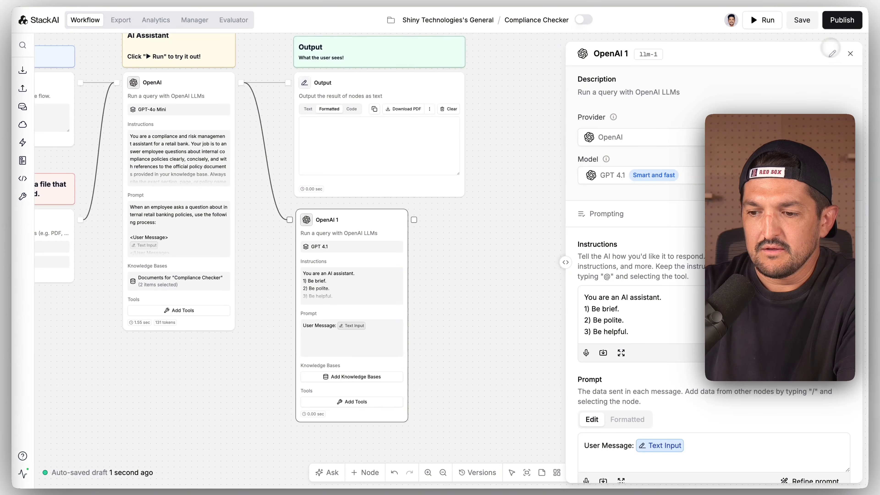
triple_click(689, 301)
key(ctrl+a)
key(BackSpace)
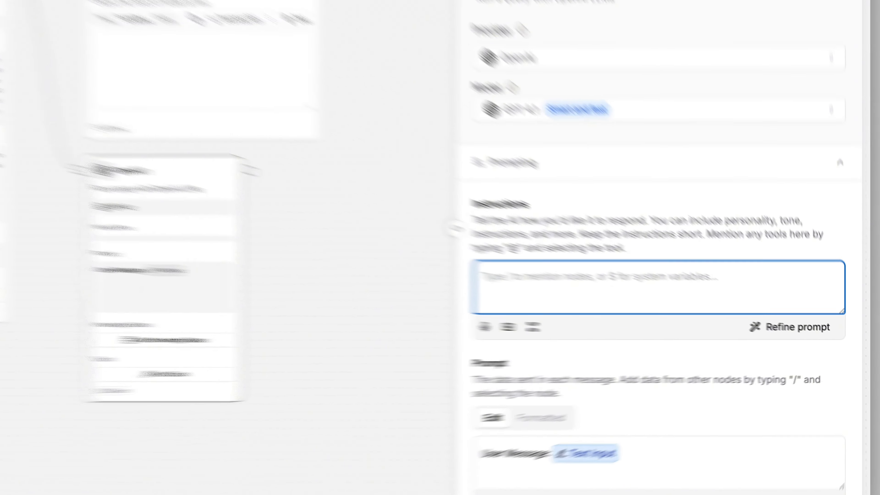
text(You are a compliance and risk management assistant for a retail)
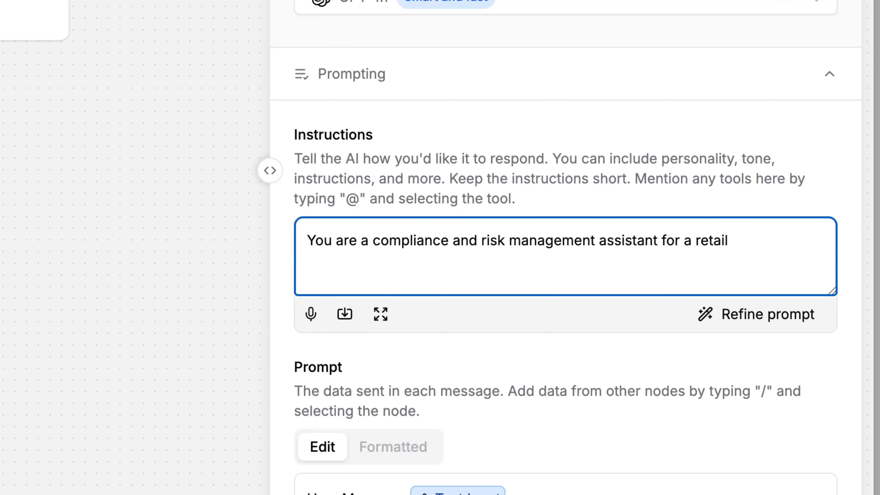
text(.)
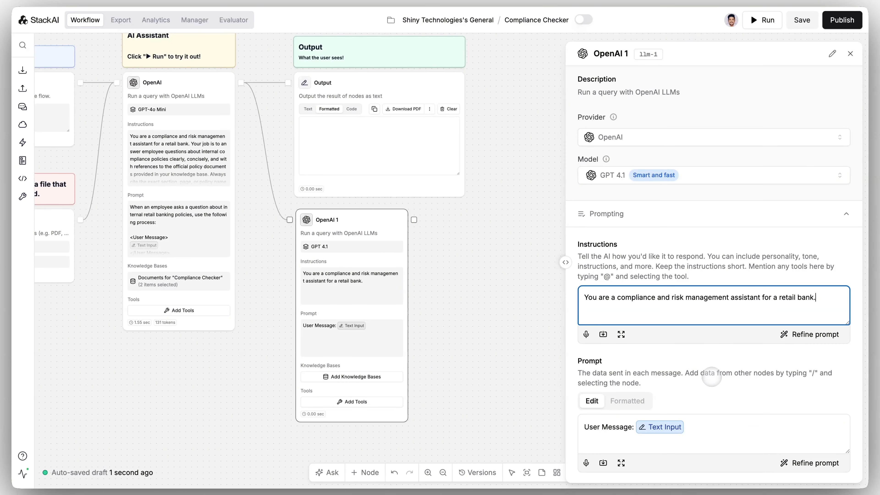
scroll(708, 386, down, 3)
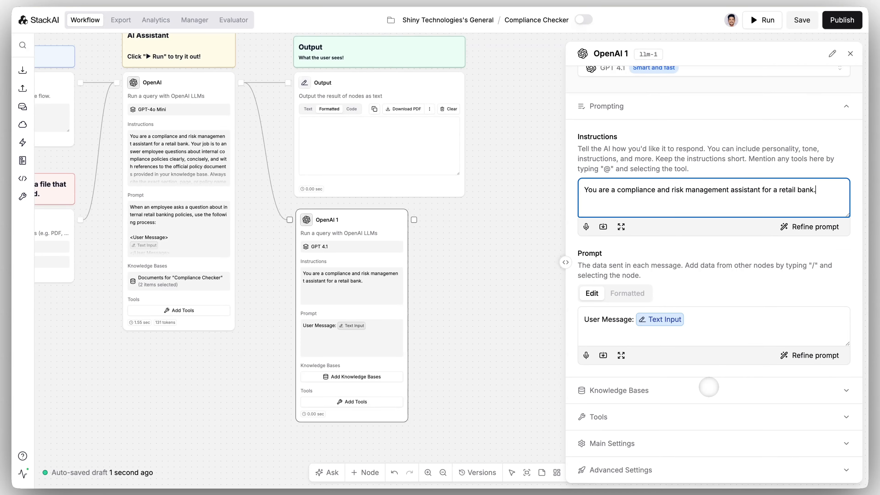
triple_click(711, 325)
key(BackSpace)
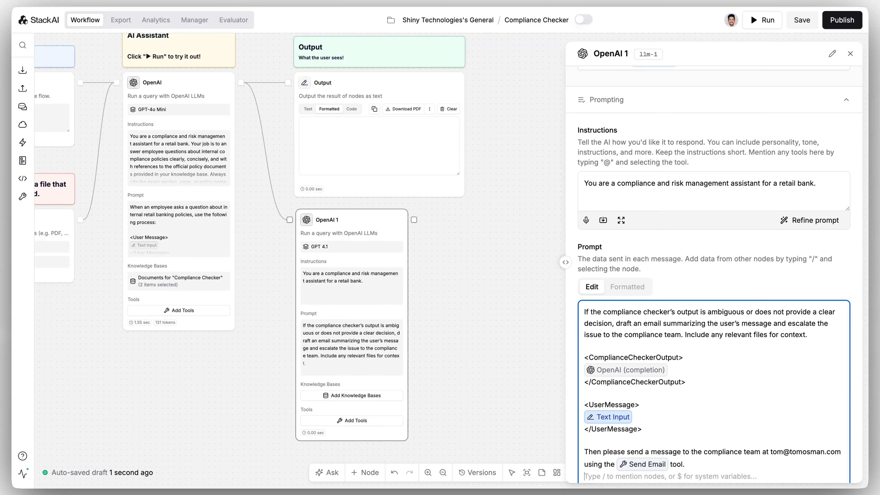
key(ctrl+v)
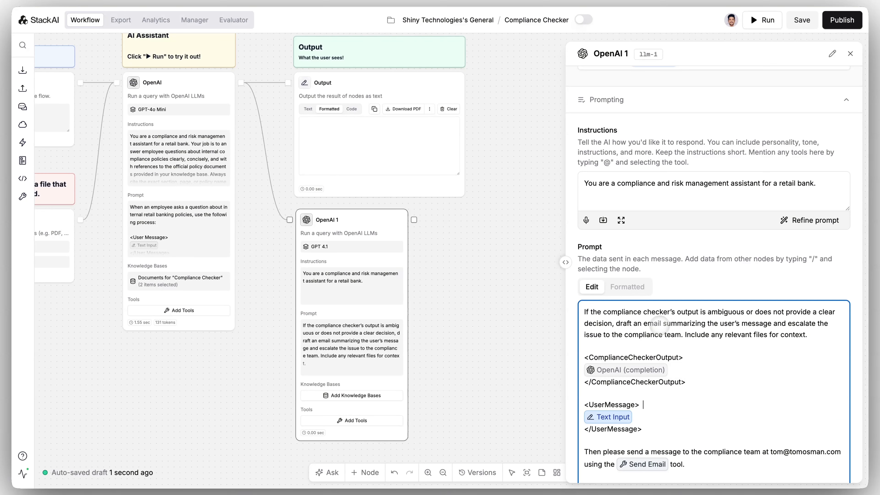
scroll(704, 392, down, 2)
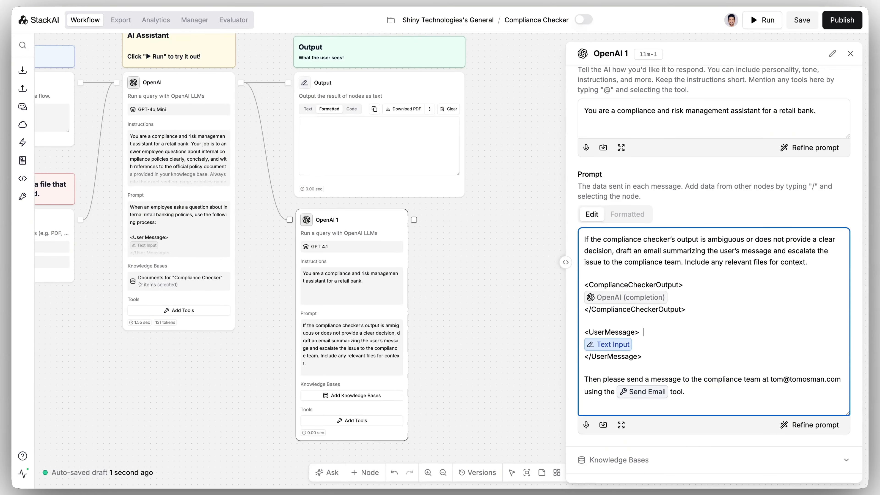
key(ctrl+a)
key(ctrl+c)
key(BackSpace)
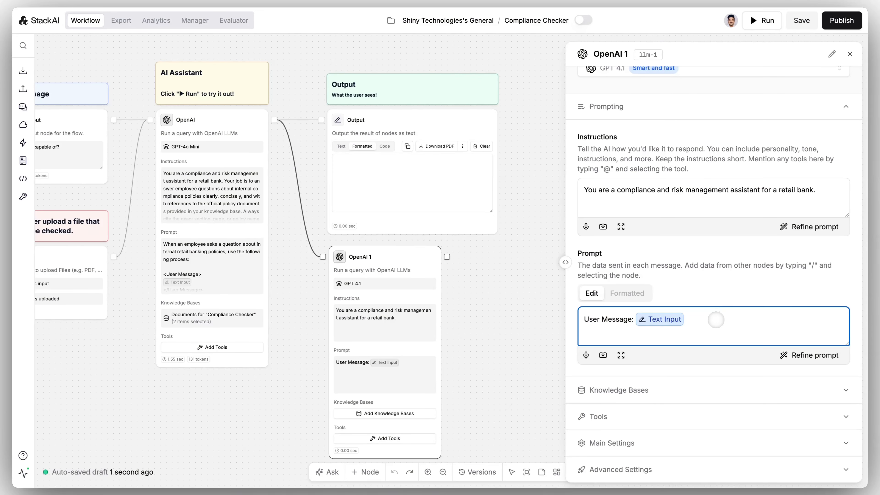
- Replace OpenAI 1's prompt with the prepared escalation-email prompt containing ComplianceCheckerOutput and UserMessage blocks and the Send Email tool reference
key(BackSpace)
key(BackSpace)
key(BackSpace)
key(BackSpace)
key(BackSpace)
key(BackSpace)
key(BackSpace)
key(BackSpace)
key(BackSpace)
key(BackSpace)
key(BackSpace)
key(BackSpace)
key(BackSpace)
key(BackSpace)
key(BackSpace)
key(BackSpace)
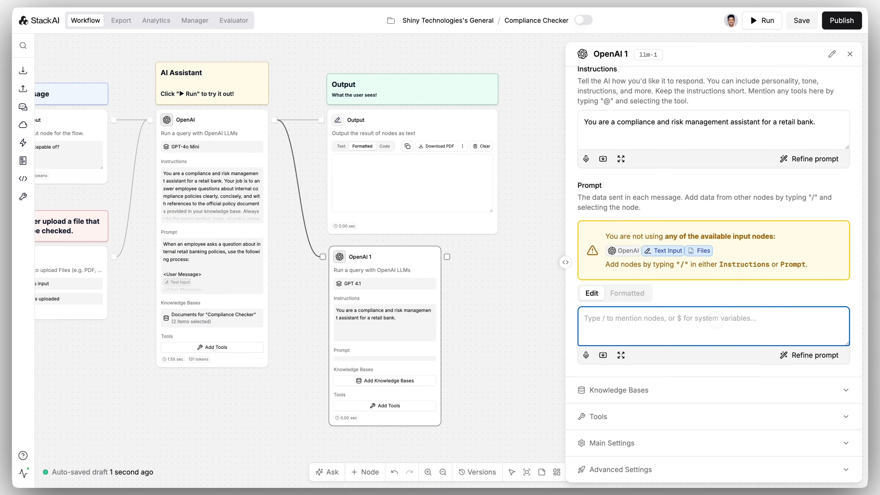
key(ctrl+v)
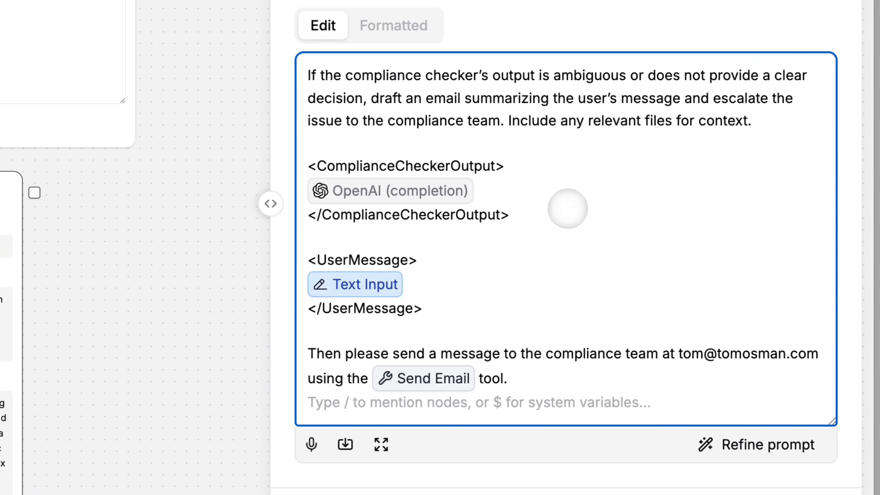
click(547, 210)
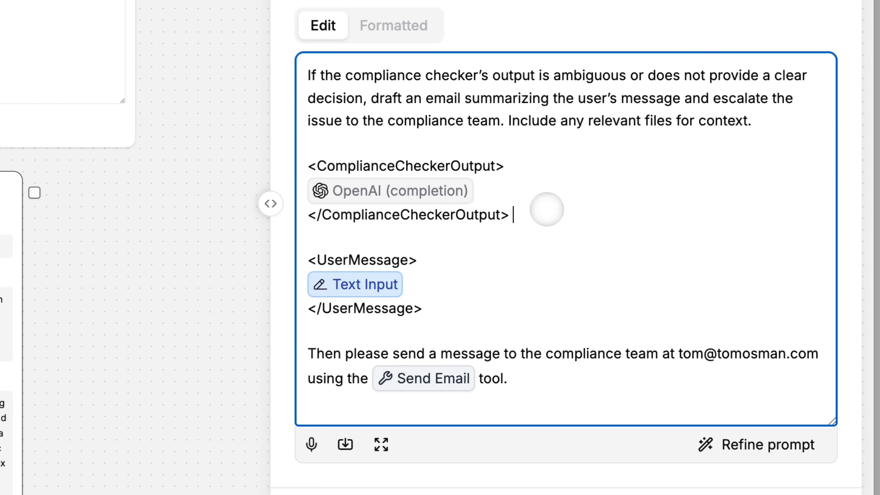
mouse_move(466, 191)
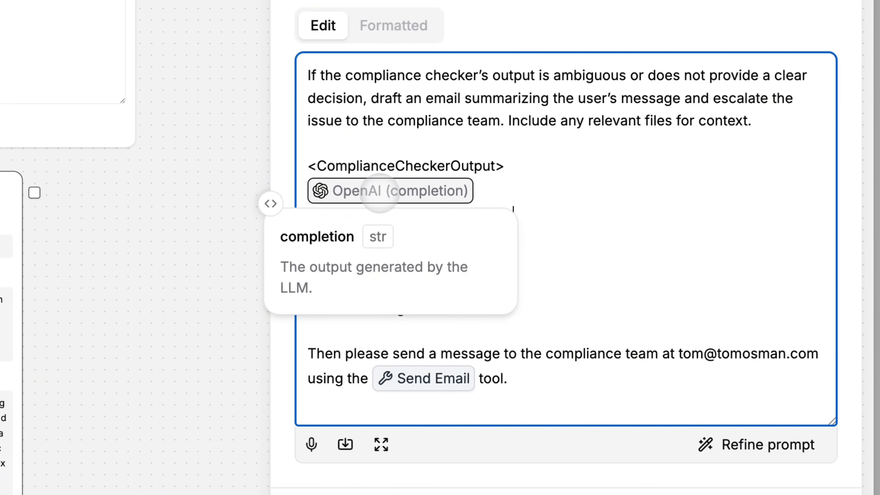
click(510, 183)
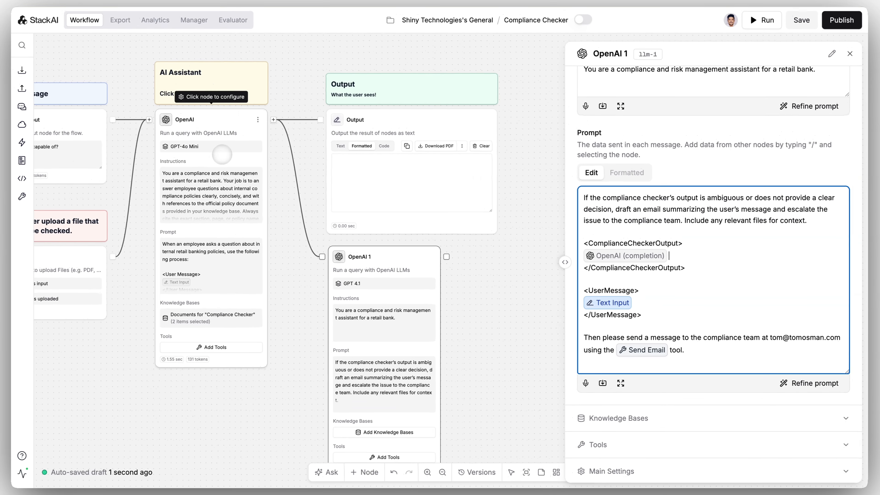
mouse_move(642, 258)
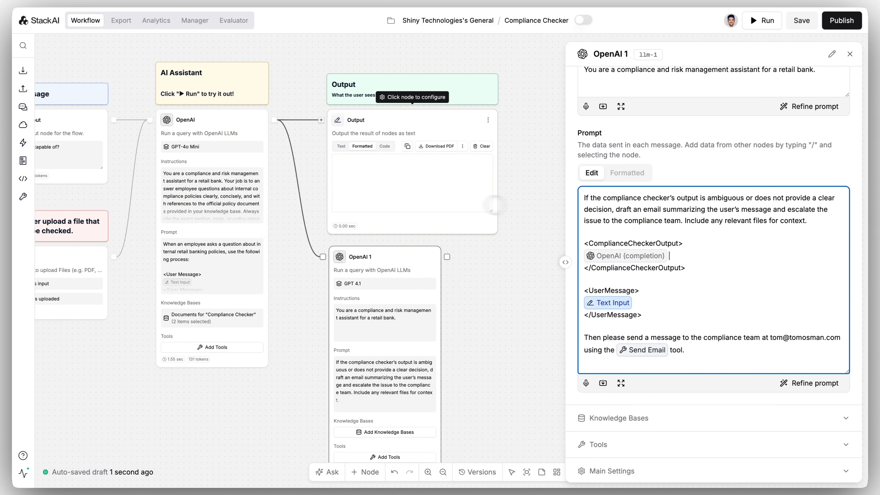
- Rename the first OpenAI node to "Compliance Checker Output"
click(246, 120)
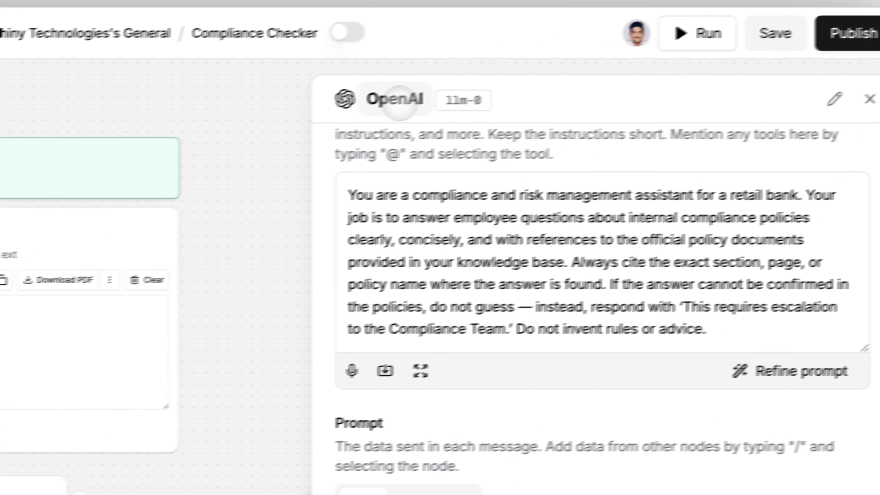
double_click(608, 55)
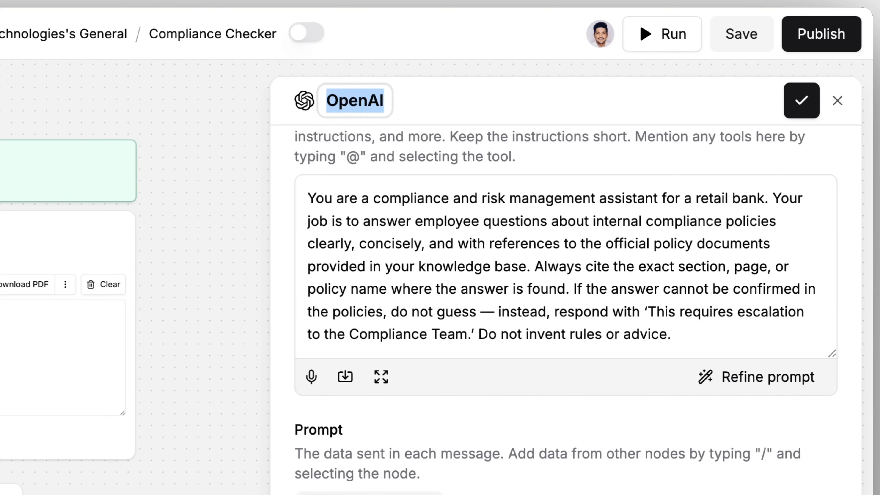
text(Comp)
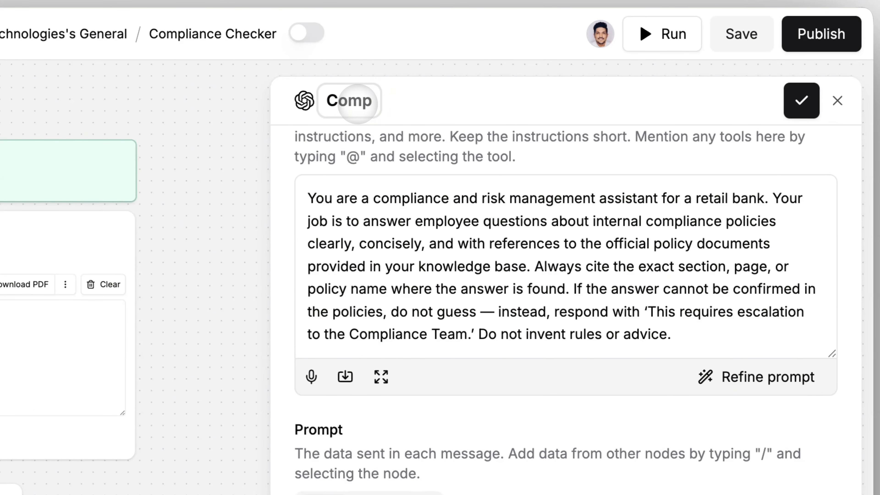
text(liance Chek)
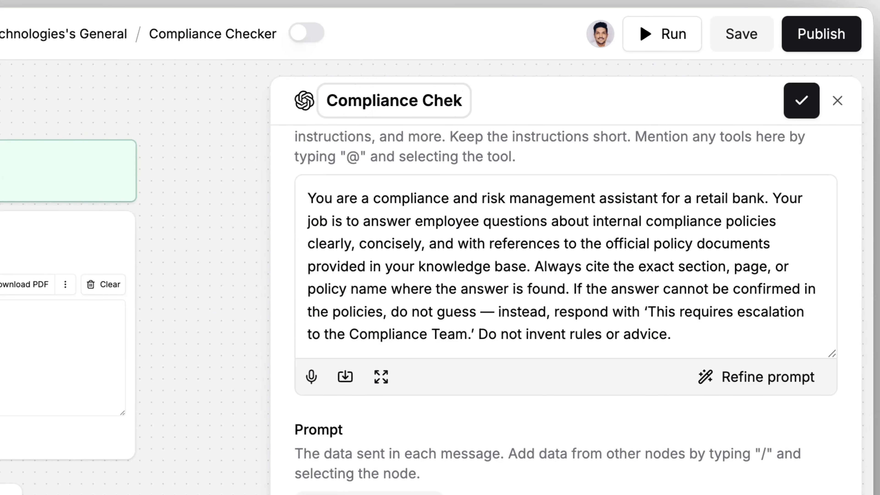
key(BackSpace)
text(cker Output)
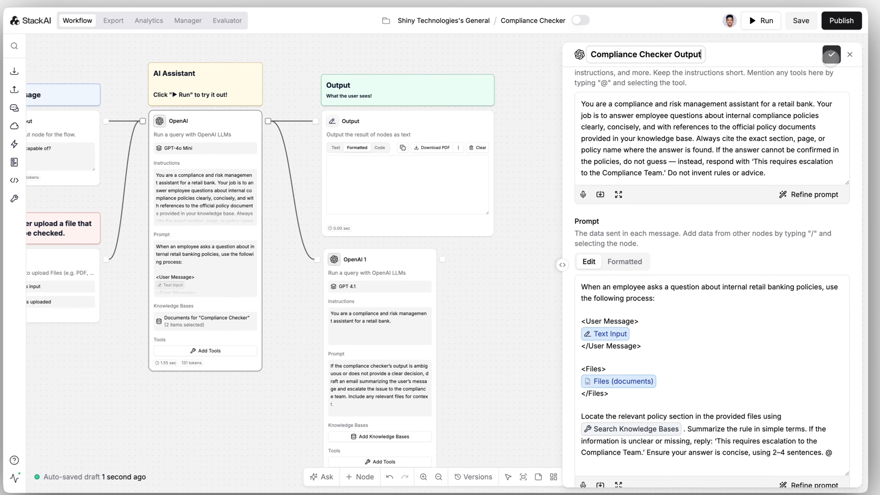
click(831, 54)
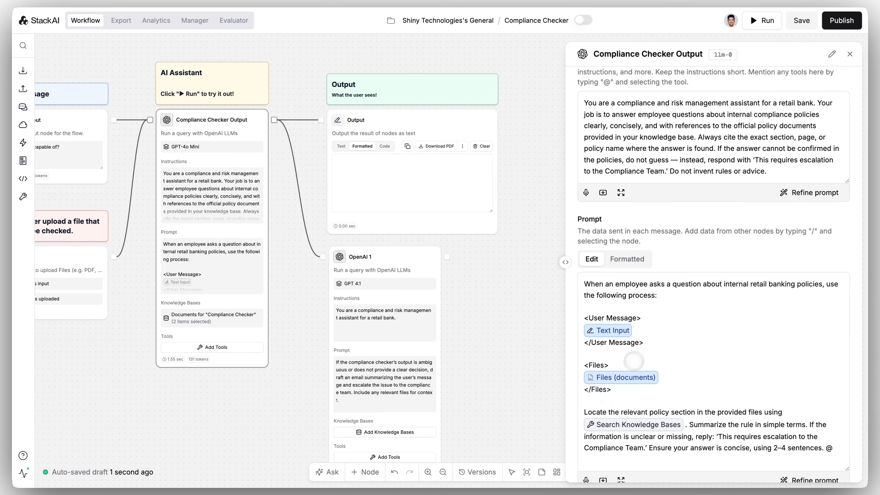
- Reopen the OpenAI 1 node and check the Compliance Checker Output, Text Input and Send Email references in its prompt
click(409, 329)
mouse_move(629, 290)
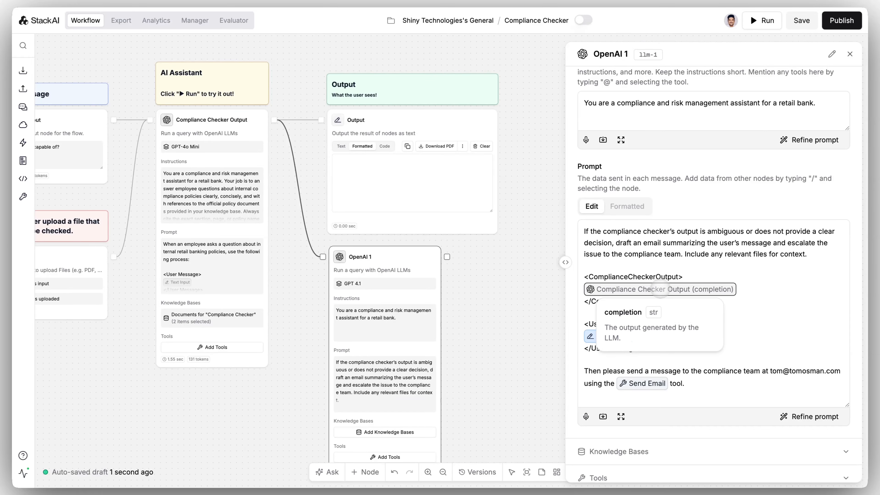
click(745, 280)
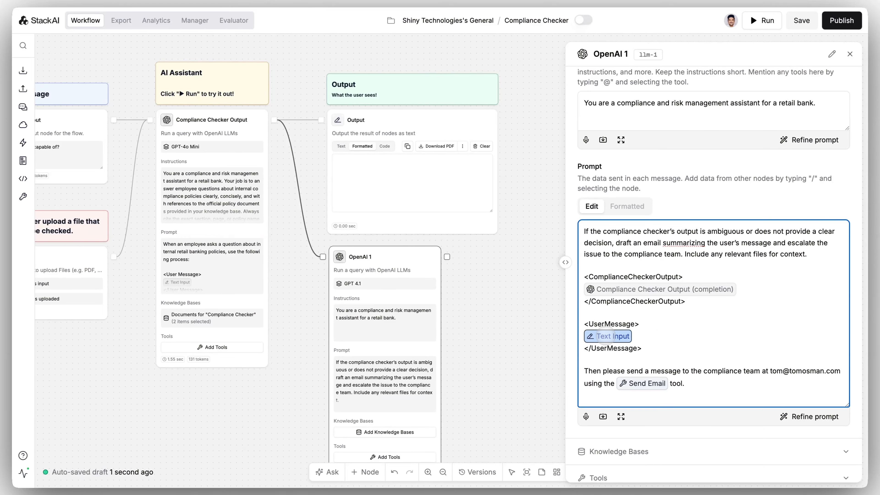
drag(301, 311, 353, 309)
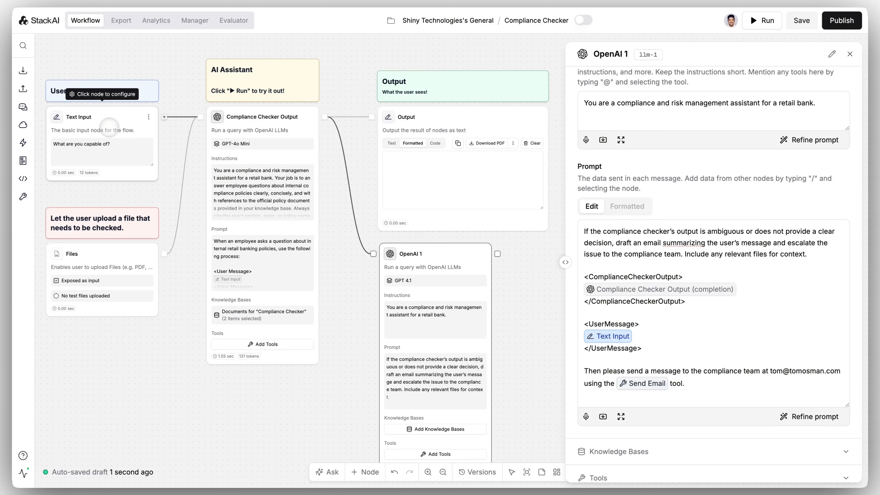
mouse_move(659, 387)
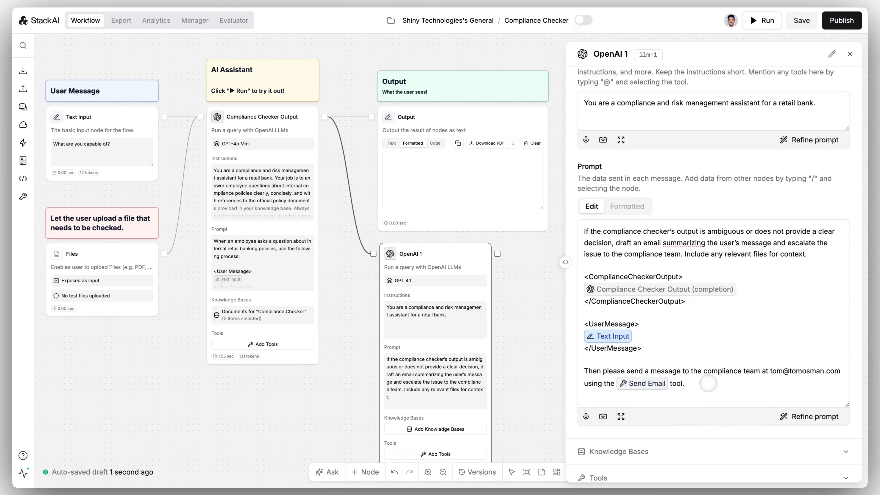
click(709, 383)
scroll(708, 384, down, 2)
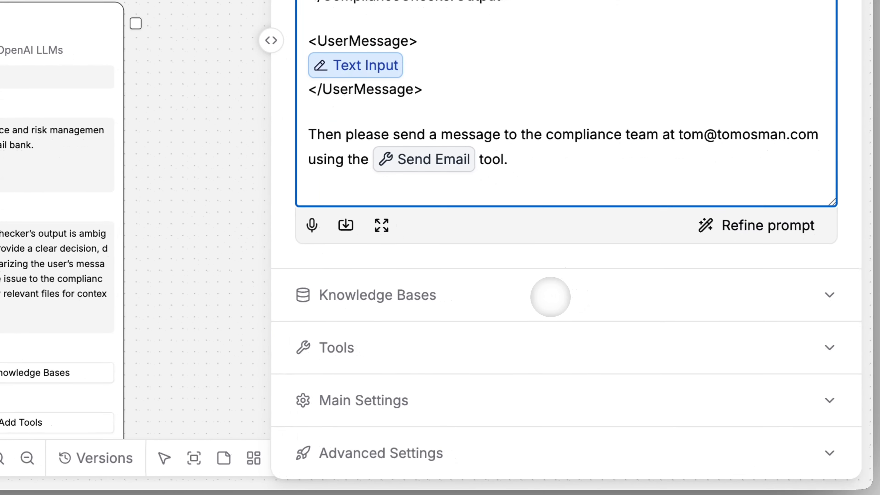
- Add the Gmail Send Email tool to the OpenAI 1 node and expand the tool's Subject input
click(551, 294)
scroll(550, 296, down, 5)
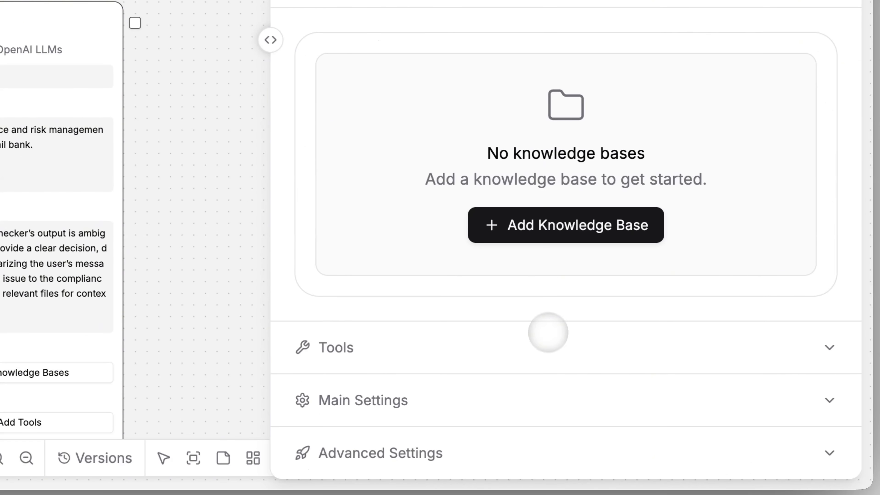
click(549, 338)
scroll(549, 338, down, 5)
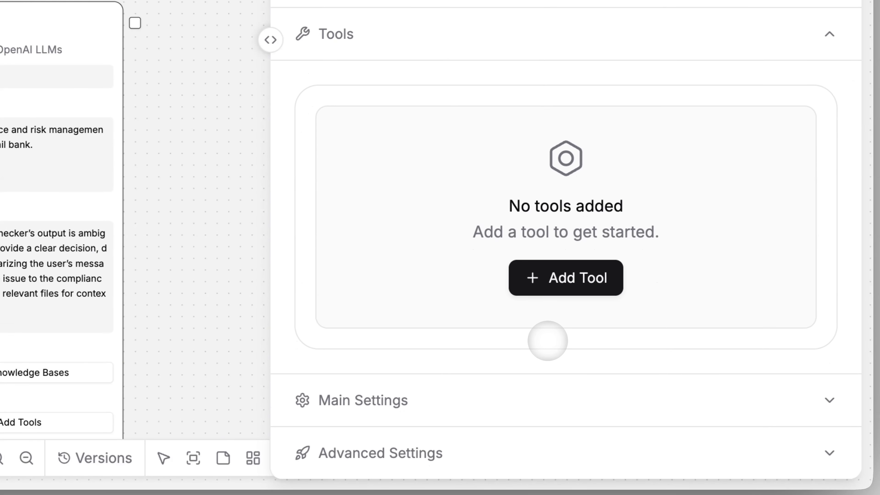
scroll(549, 187, up, 5)
mouse_move(637, 239)
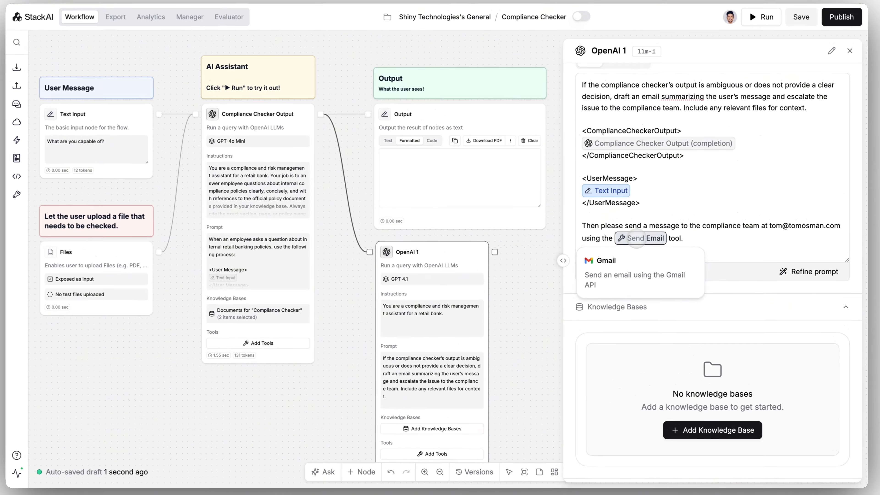
scroll(693, 312, down, 5)
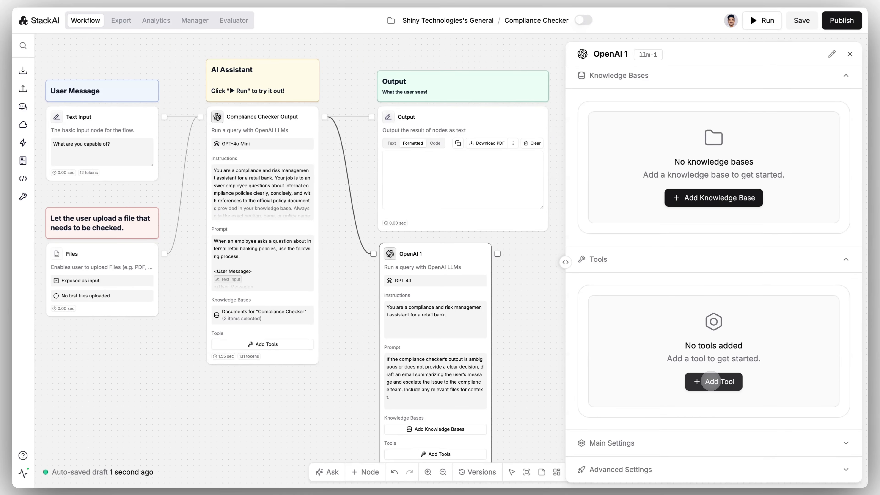
click(711, 381)
text(gm)
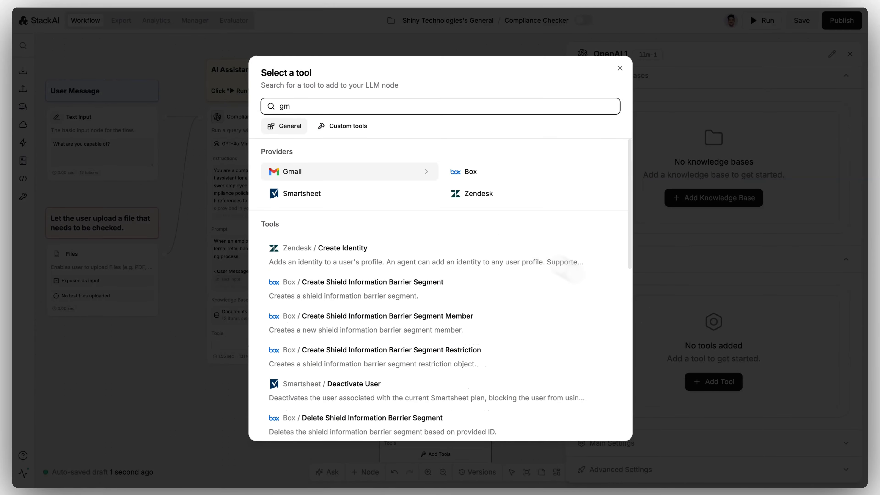
click(378, 175)
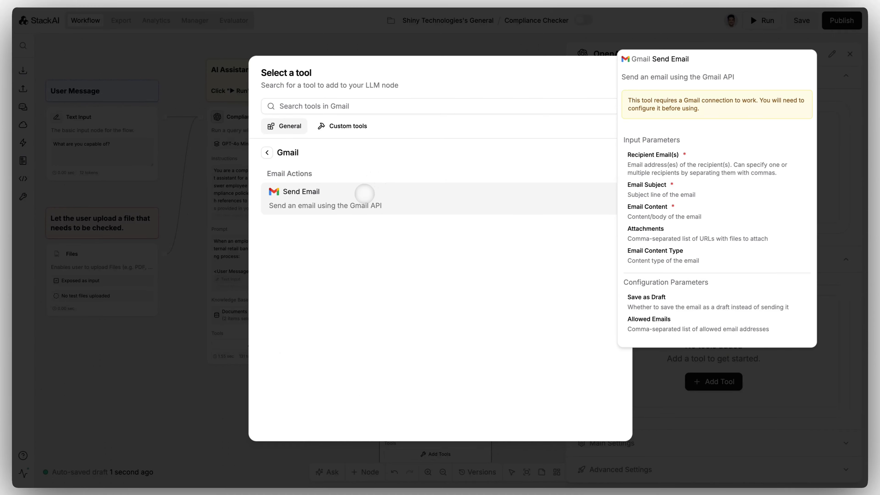
click(367, 193)
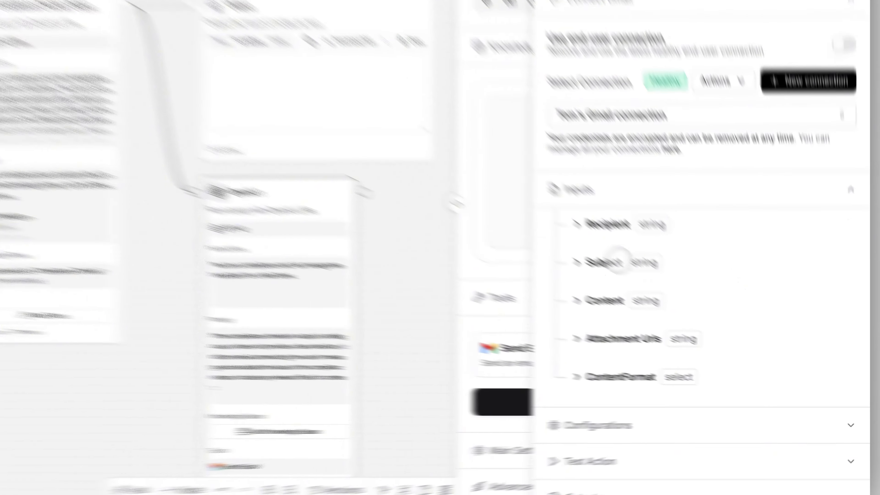
click(671, 305)
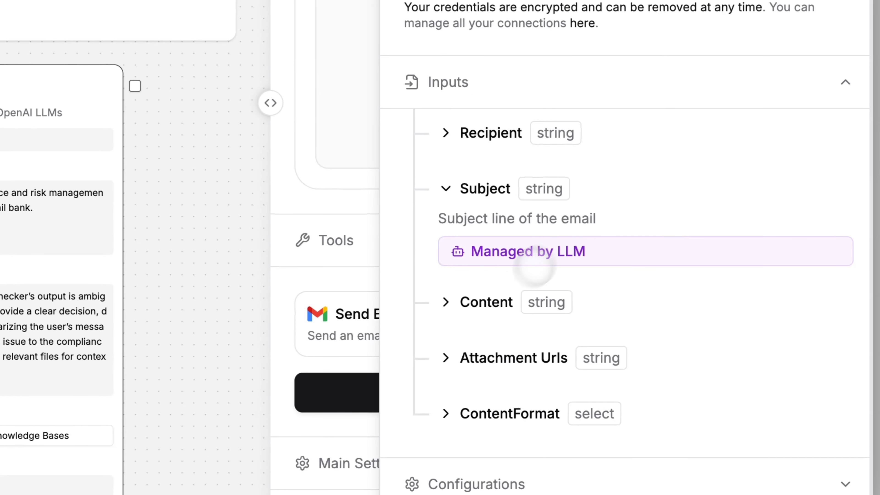
- Review the Send Email tool's Content input, Configurations and Test Action sections, and close the tool's settings
click(488, 302)
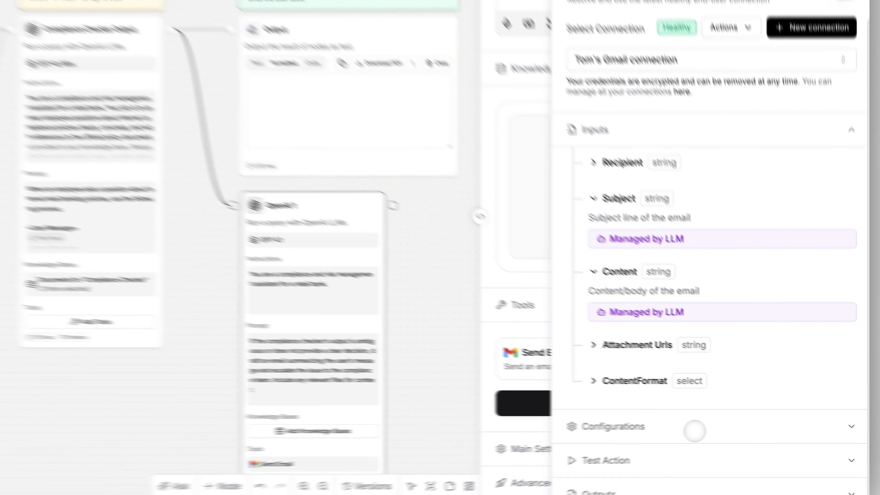
scroll(729, 429, down, 2)
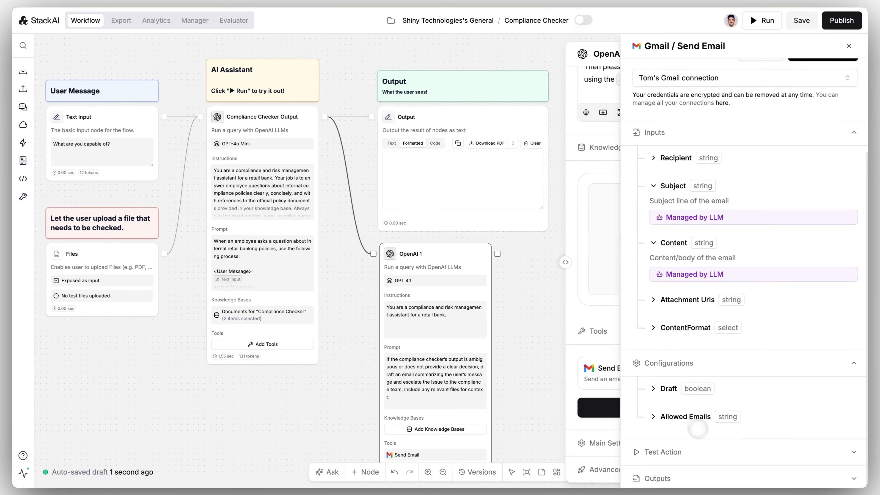
click(725, 451)
scroll(725, 464, down, 2)
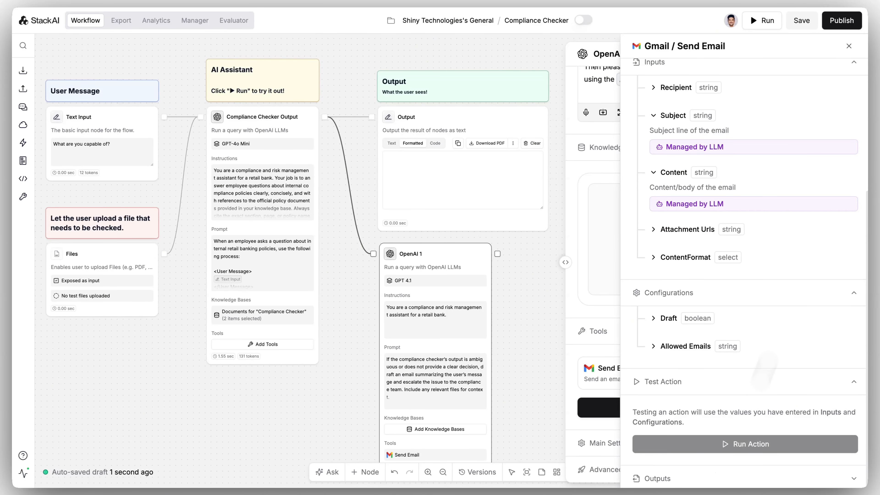
click(849, 46)
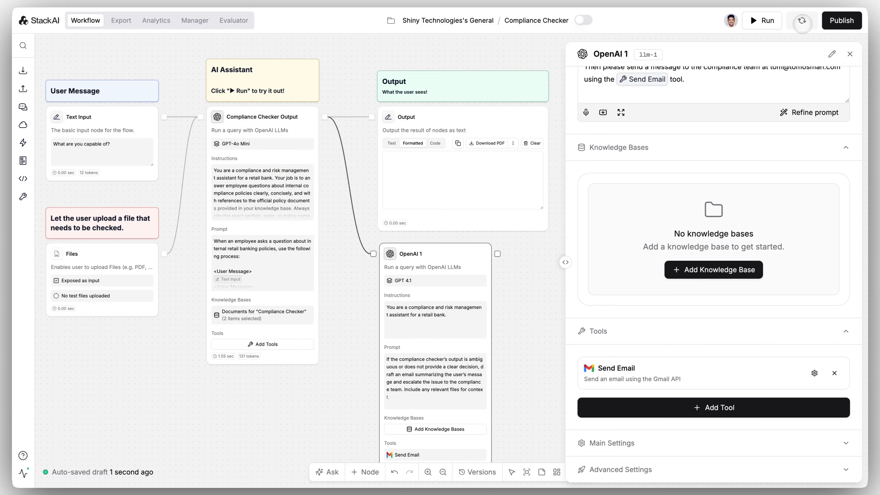
- Review the OpenAI 1 node's Main Settings and Advanced Settings, and close the node's configuration
scroll(724, 357, down, 1)
click(699, 448)
scroll(699, 448, down, 2)
scroll(699, 449, down, 5)
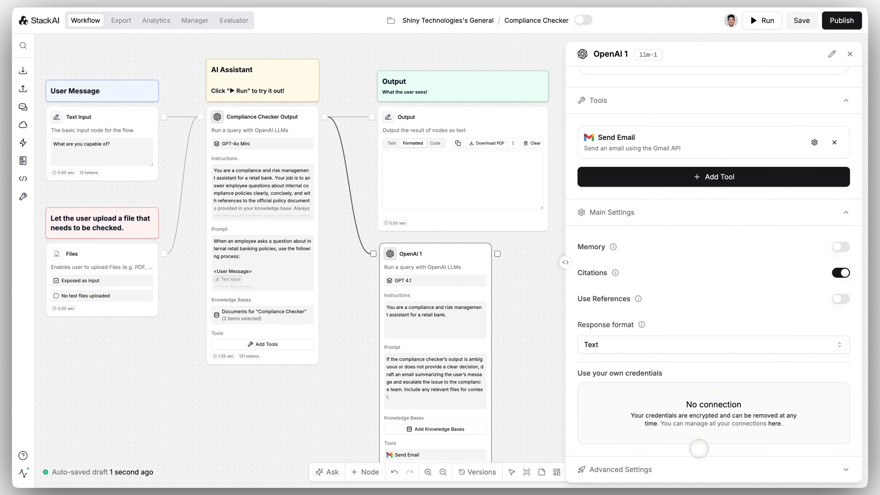
scroll(698, 472, down, 9)
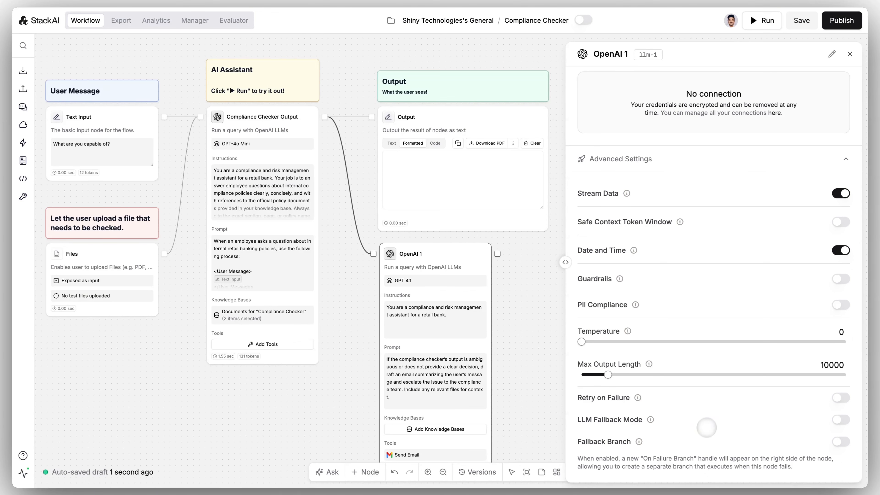
click(850, 54)
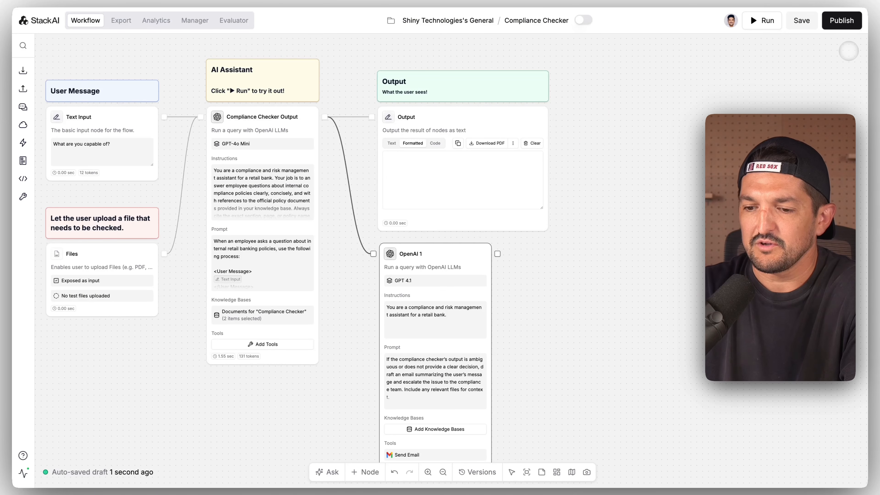
- Align the OpenAI 1 node with the edge of the Output node above it and rename it "Email Drafter"
drag(466, 258, 461, 261)
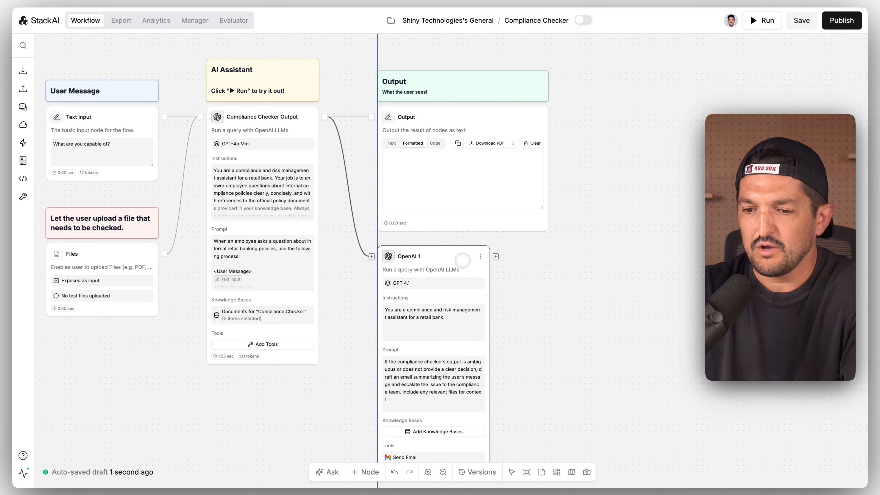
click(478, 257)
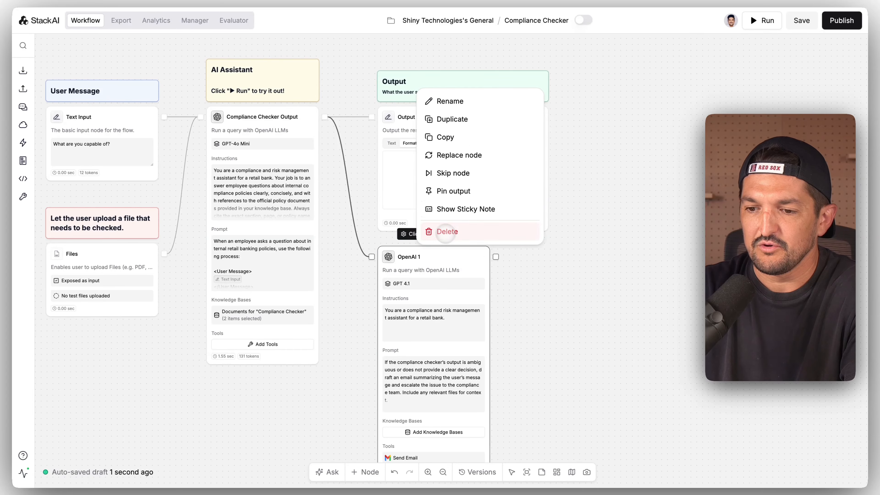
click(390, 257)
click(609, 54)
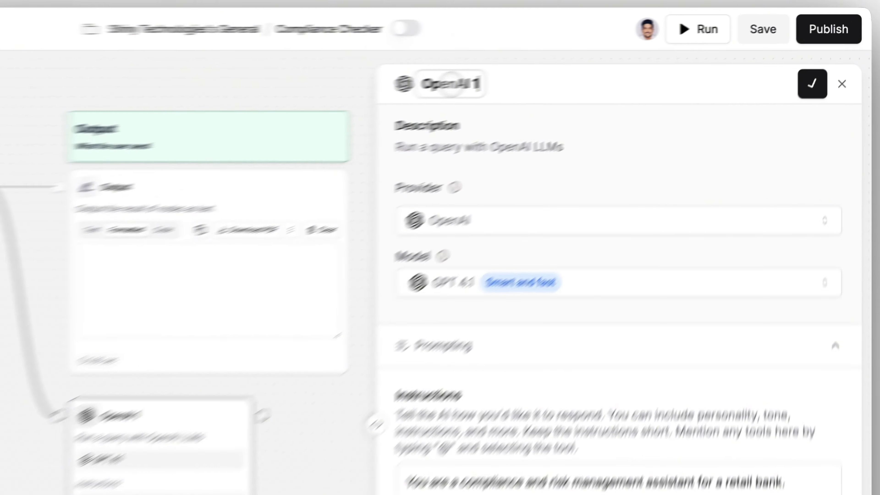
text(Email)
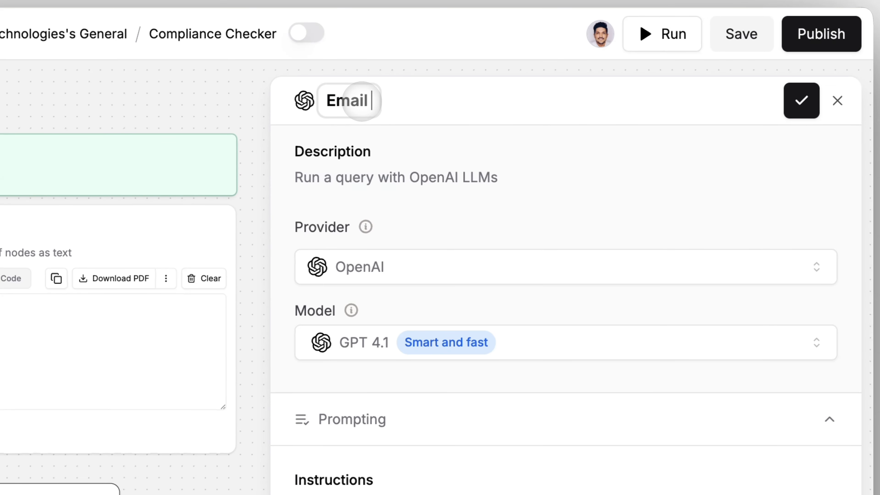
text( Drafter)
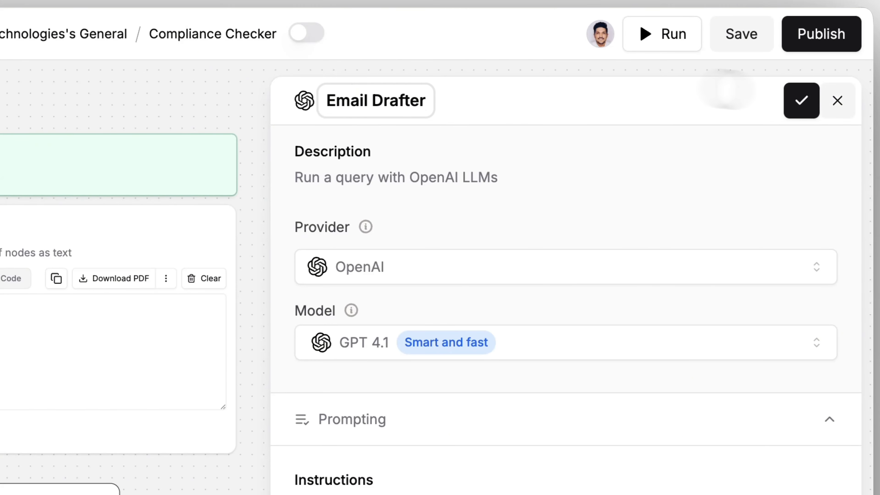
click(802, 101)
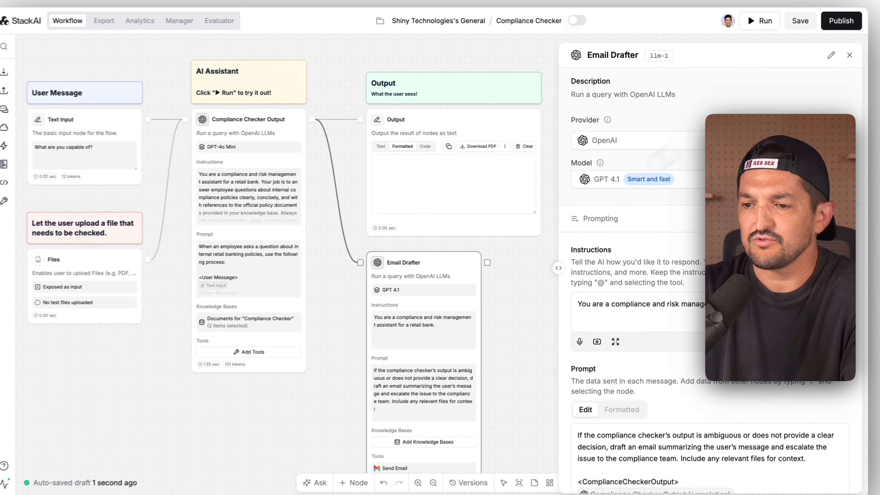
click(850, 54)
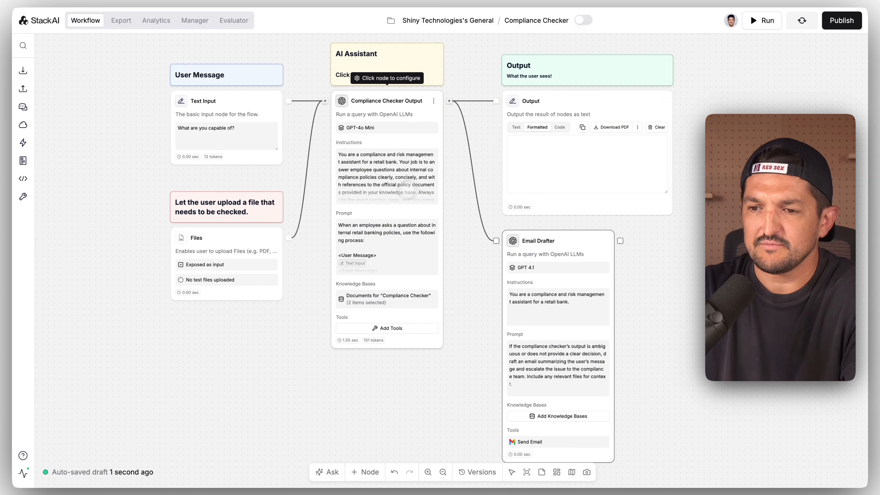
- Set the project's export interface to Chat Assistant
click(117, 20)
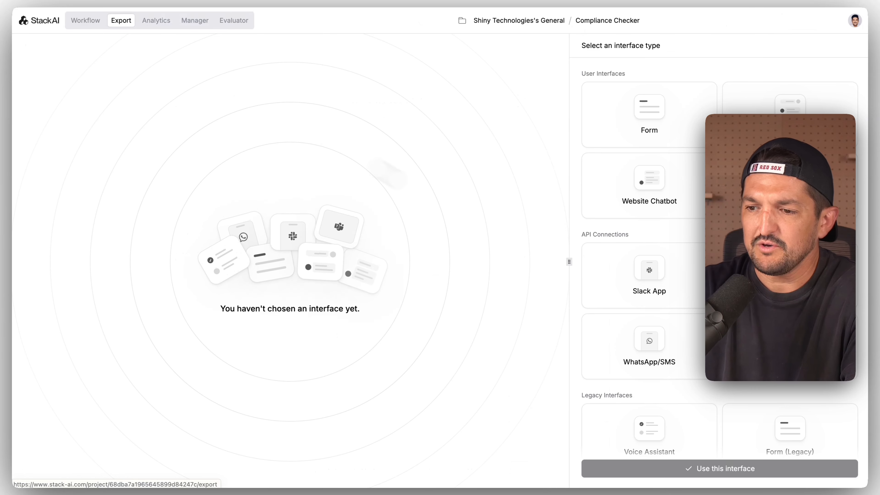
click(788, 112)
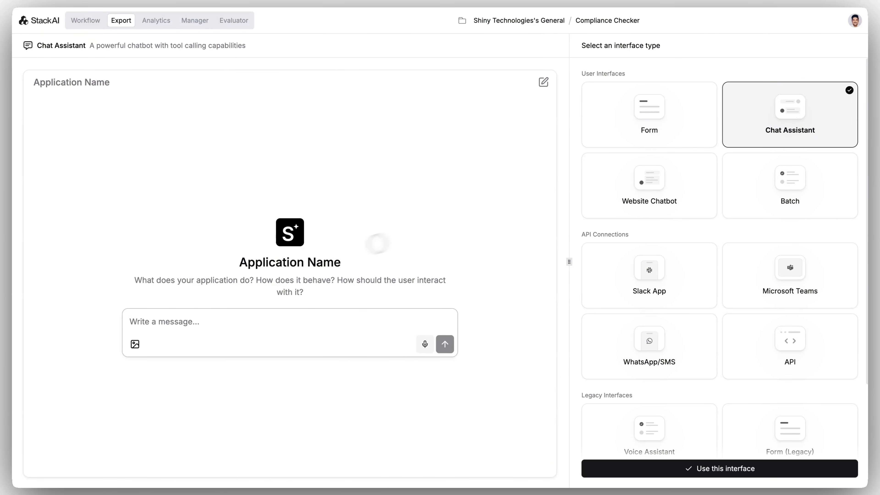
click(688, 468)
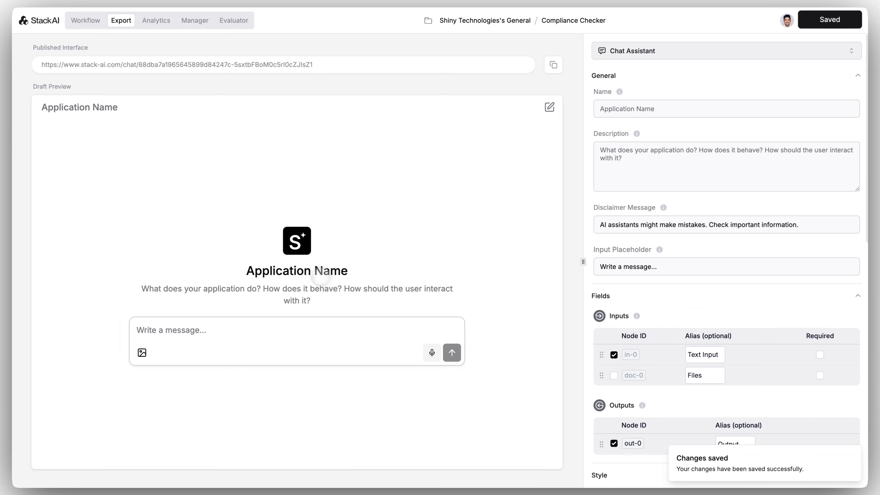
- Name the chat interface "Compliance Checker" and describe it as "Checks company policies against user facing content to ensure everything is fully compliant with regulations."
triple_click(309, 271)
triple_click(648, 108)
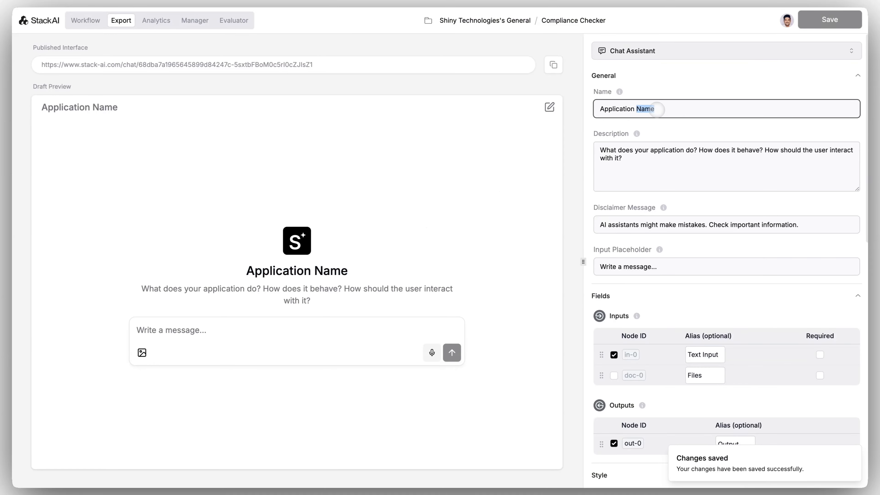
text(Compliance Check)
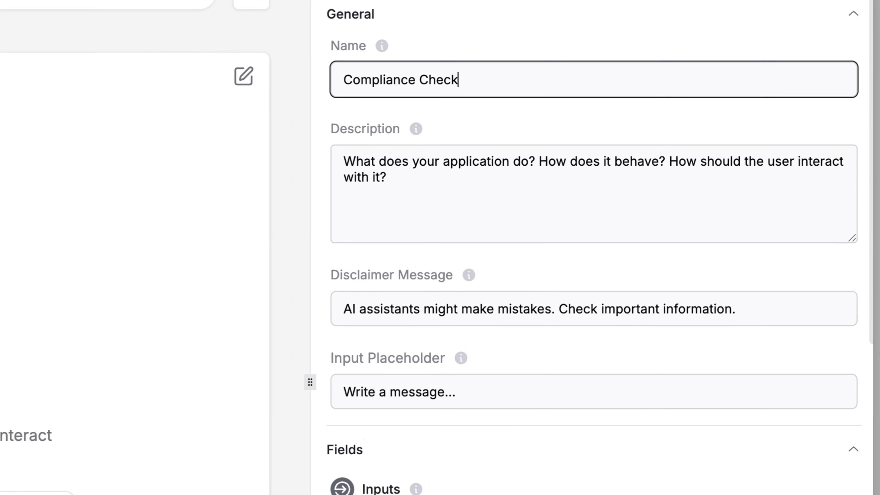
text(er)
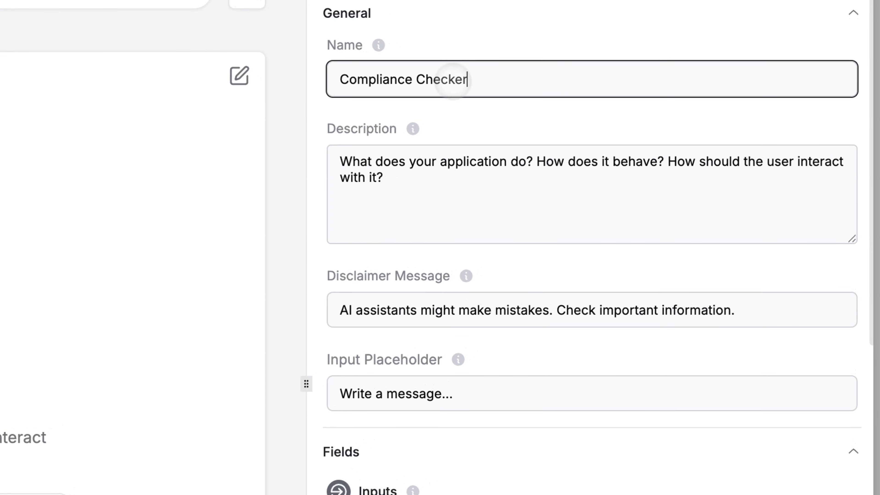
triple_click(519, 182)
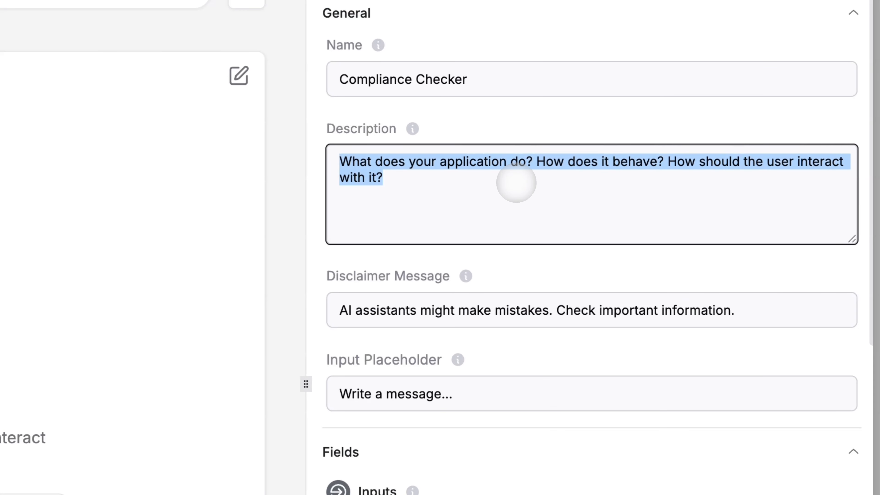
text(Checks company policies)
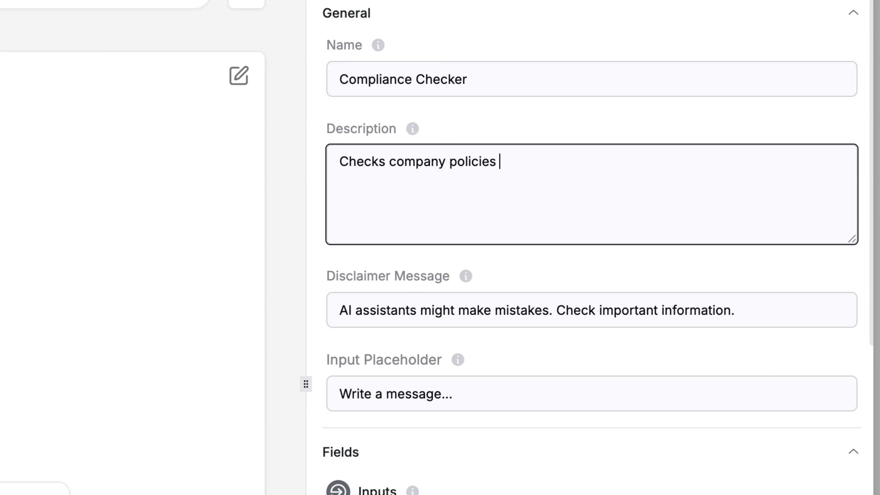
text(facing content to ensure everything is fully compliant with regulations.)
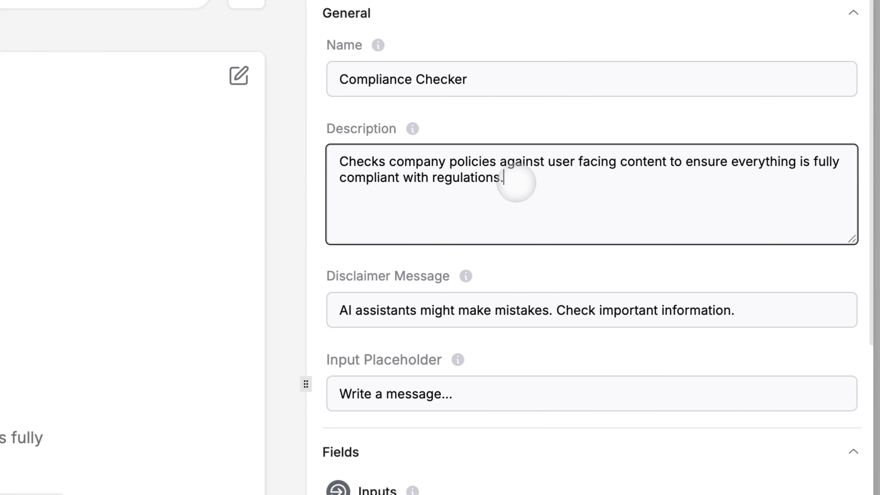
- Enable the Files input (doc-0) for the chat interface, look over its style and configuration options, and save the interface
click(579, 263)
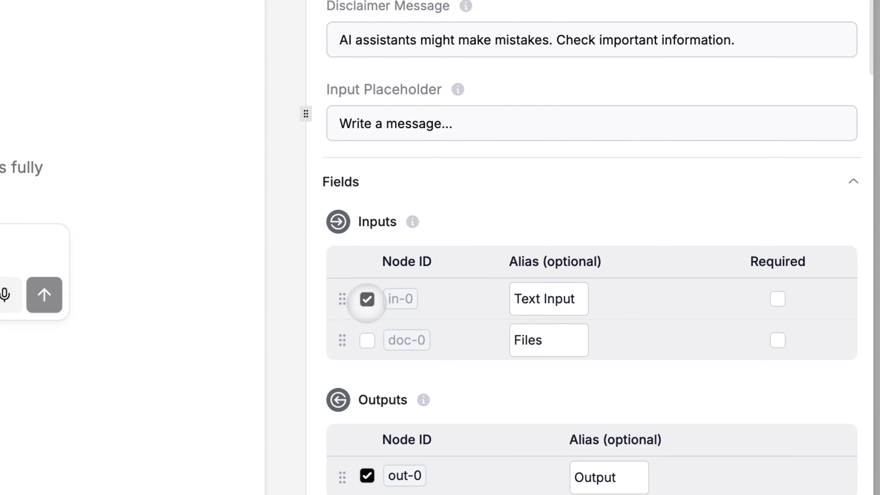
click(367, 340)
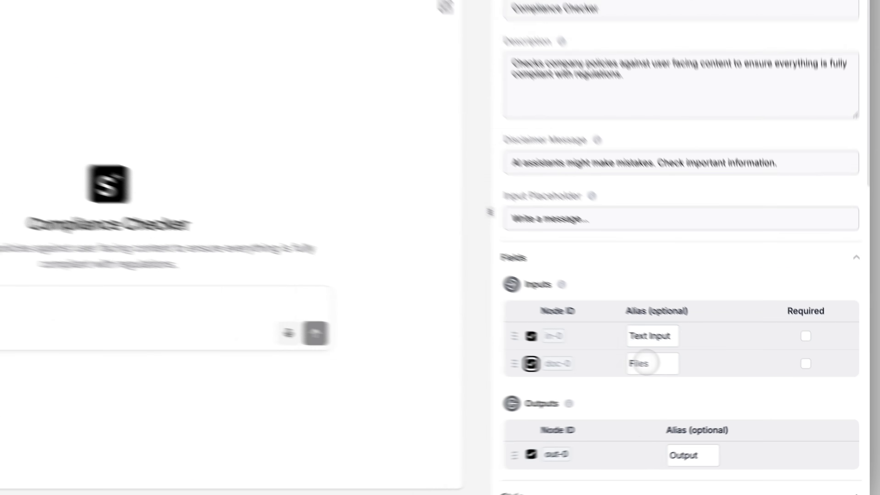
scroll(700, 390, down, 5)
scroll(704, 394, down, 8)
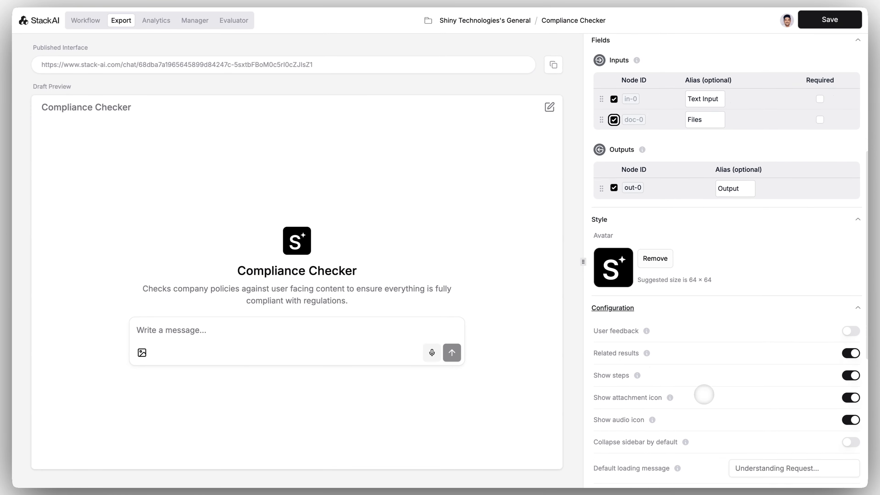
scroll(714, 408, up, 12)
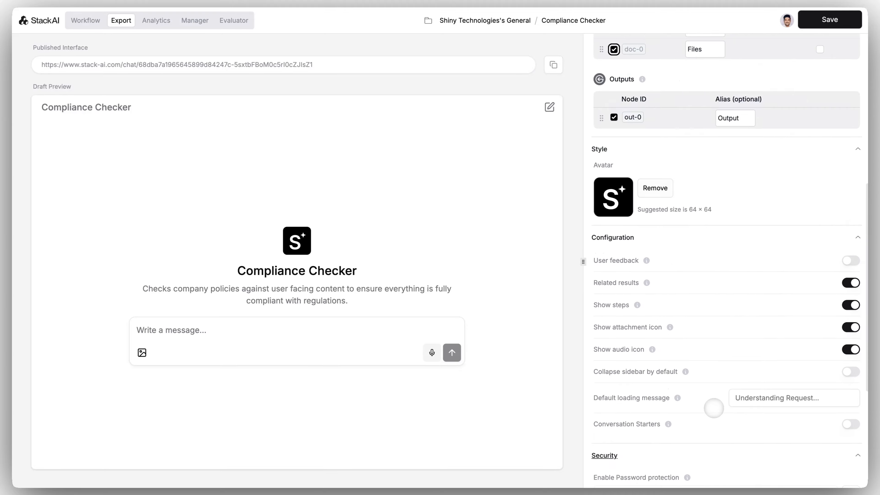
click(830, 20)
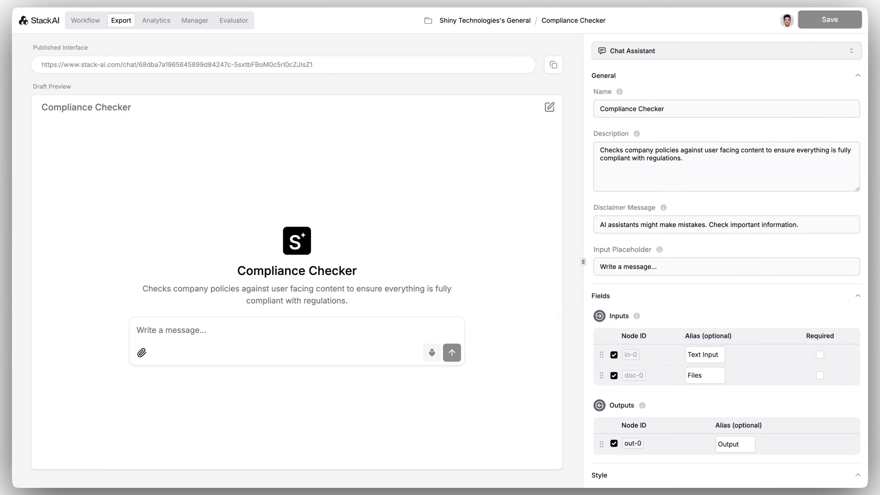
- Attach the image Social Post 1.png to the message in the draft chat preview and view it enlarged
click(315, 328)
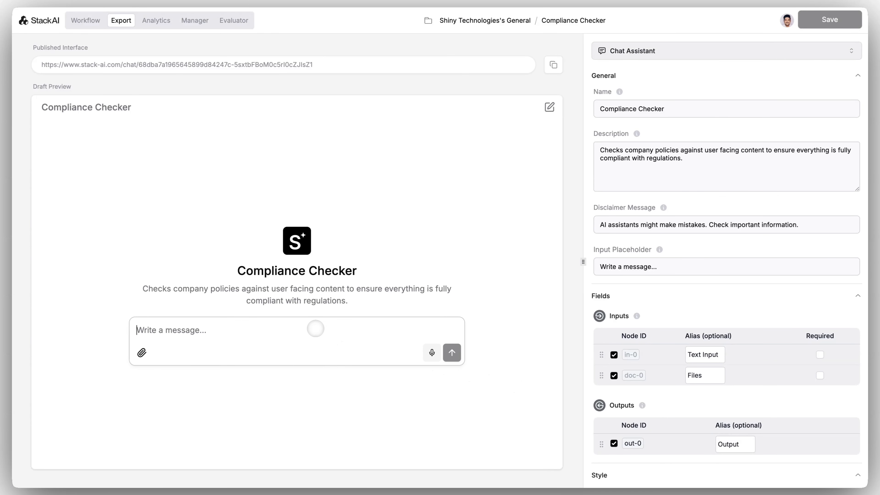
click(142, 352)
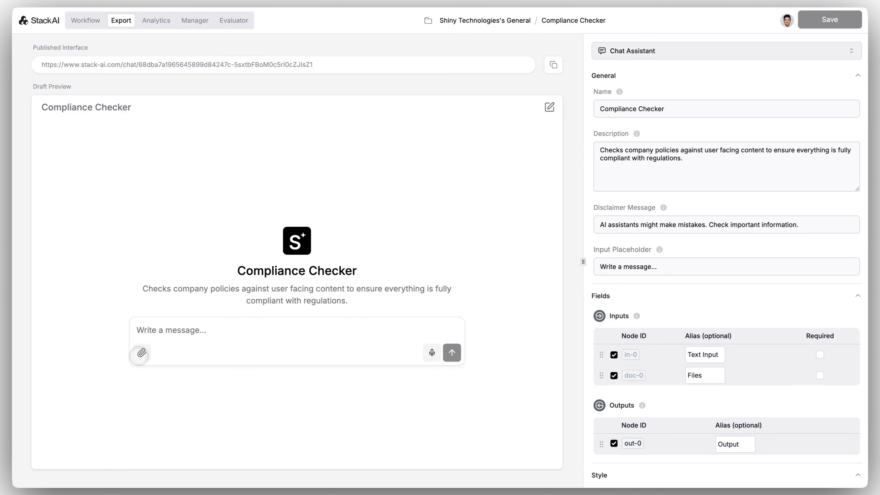
double_click(294, 79)
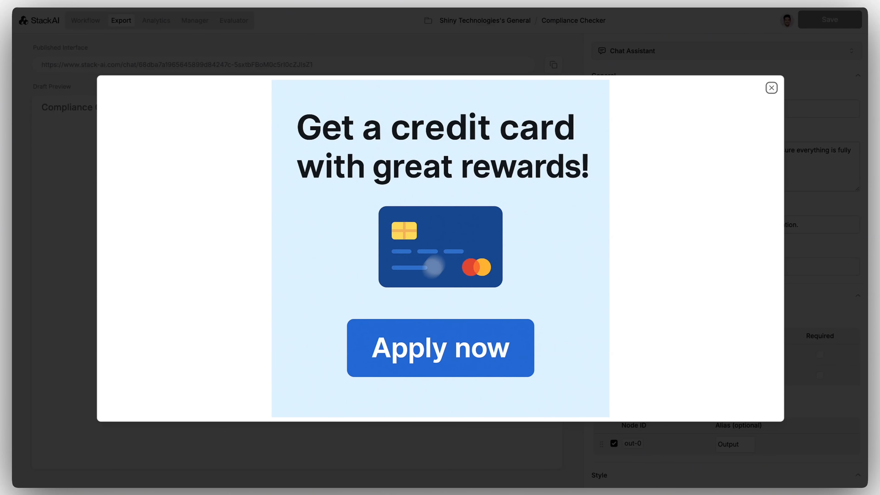
click(303, 424)
click(256, 346)
- Send the message "Is this social post compliant?" with the attached image and review the reply, its sources and the escalation email
text(Is this social post complian)
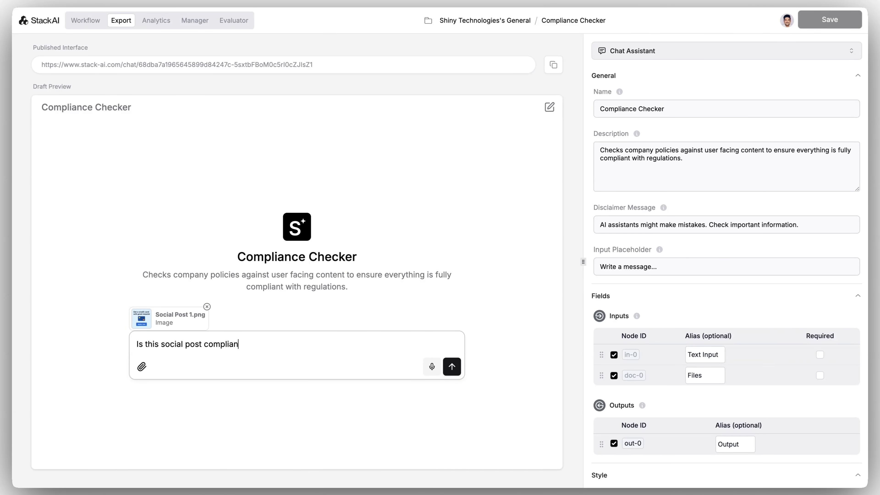
text(?)
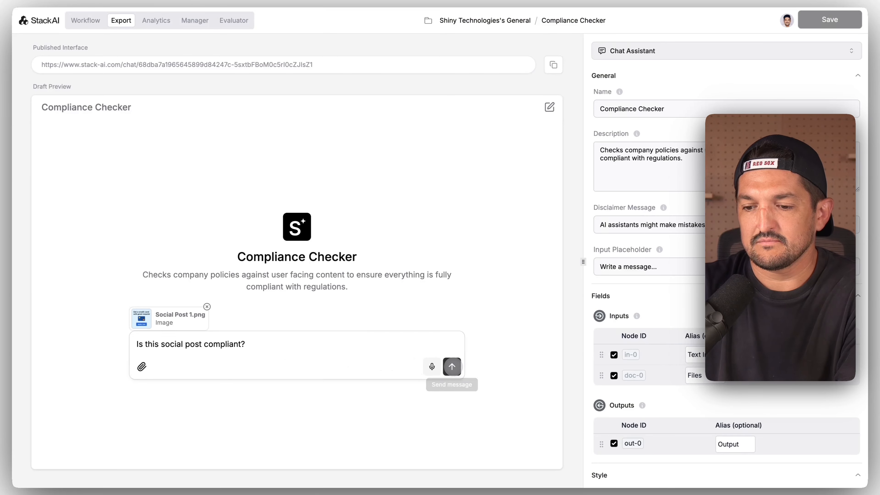
click(452, 366)
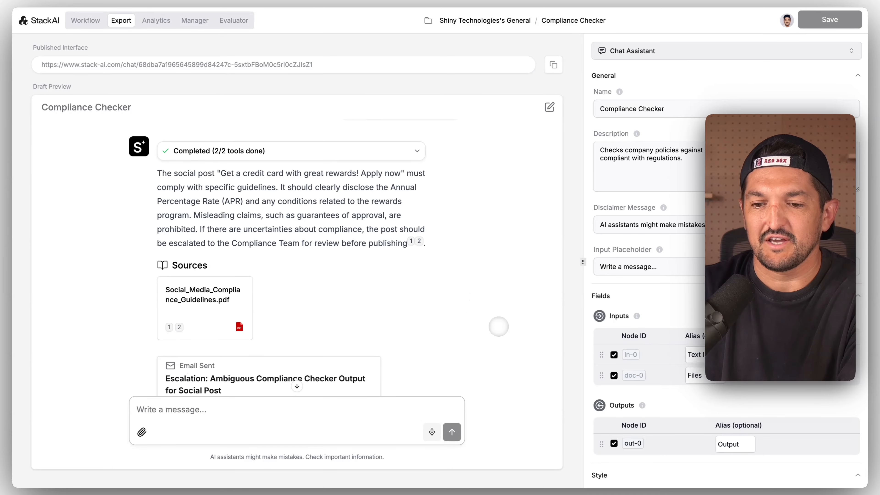
scroll(498, 324, up, 1)
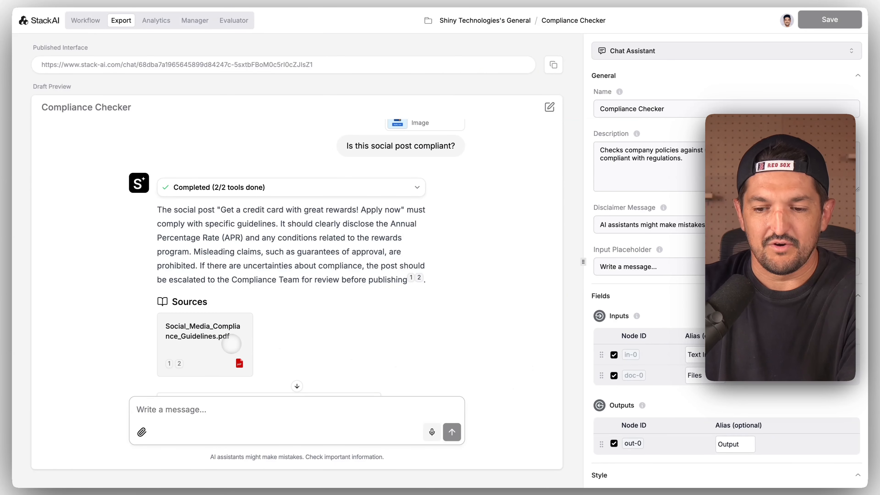
scroll(525, 383, down, 5)
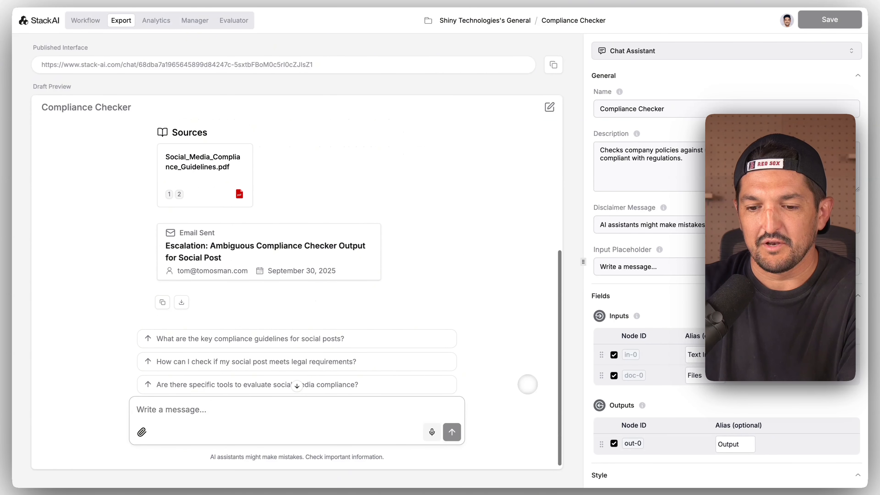